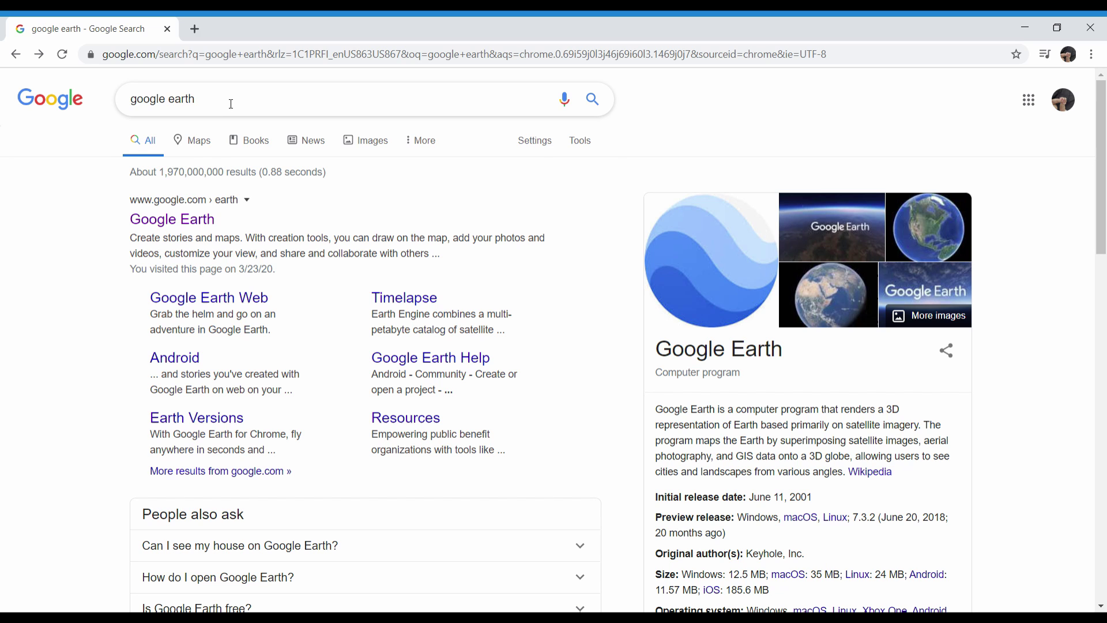
- Follow the 'Google Earth' search result to load the google.com/earth home page
{"action": "left_click_drag", "start_coordinate": [231, 104], "coordinate": [127, 100]}
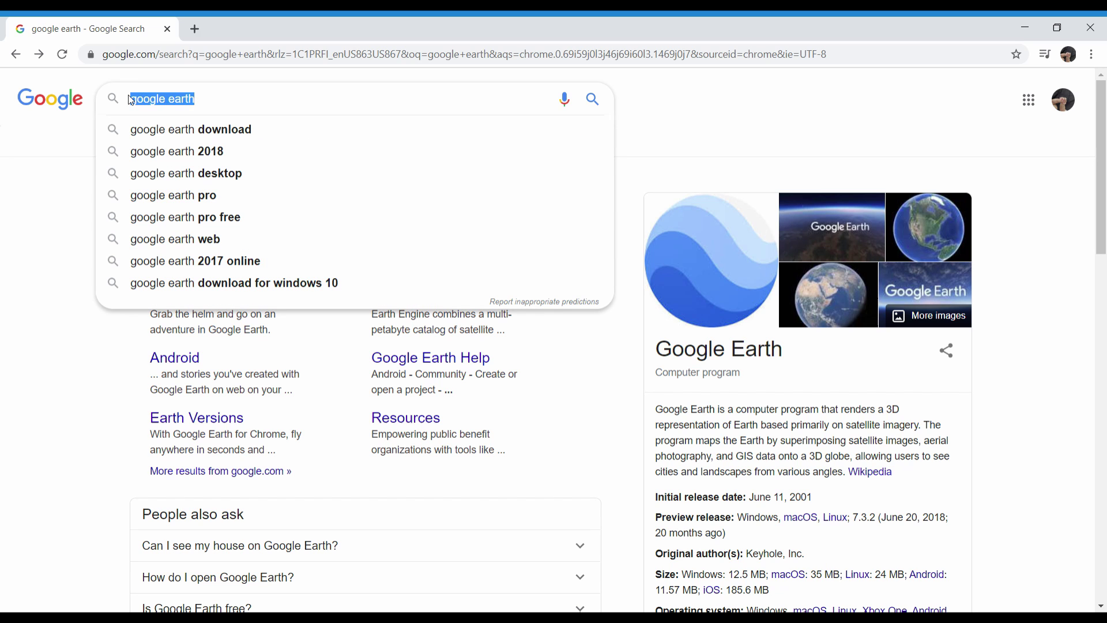
{"action": "left_click", "coordinate": [52, 237]}
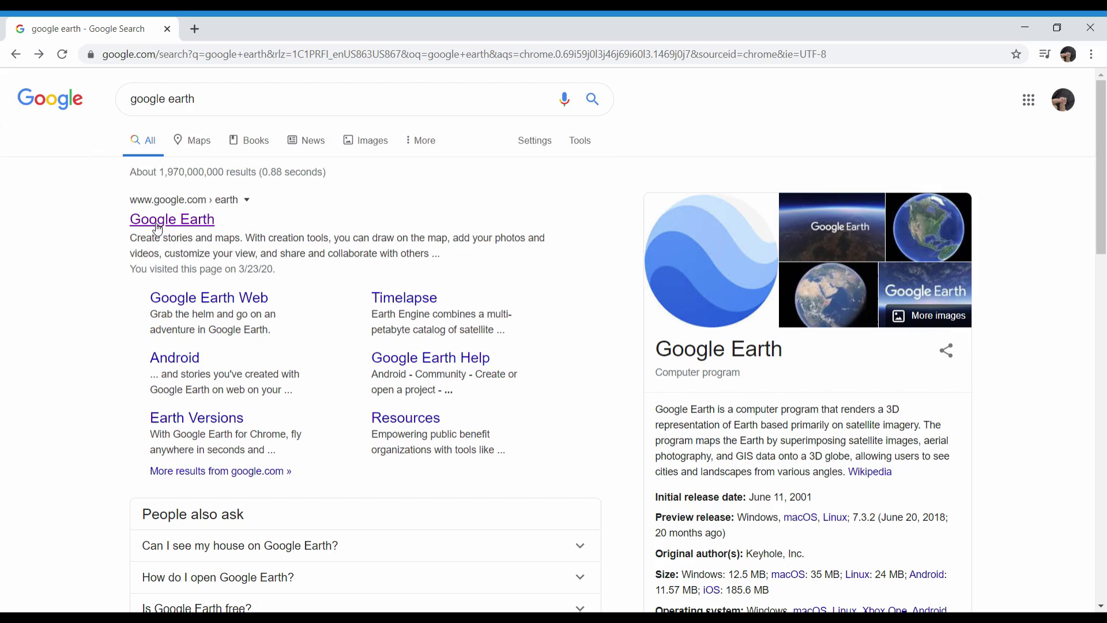
{"action": "left_click", "coordinate": [158, 230]}
{"action": "left_click", "coordinate": [208, 54]}
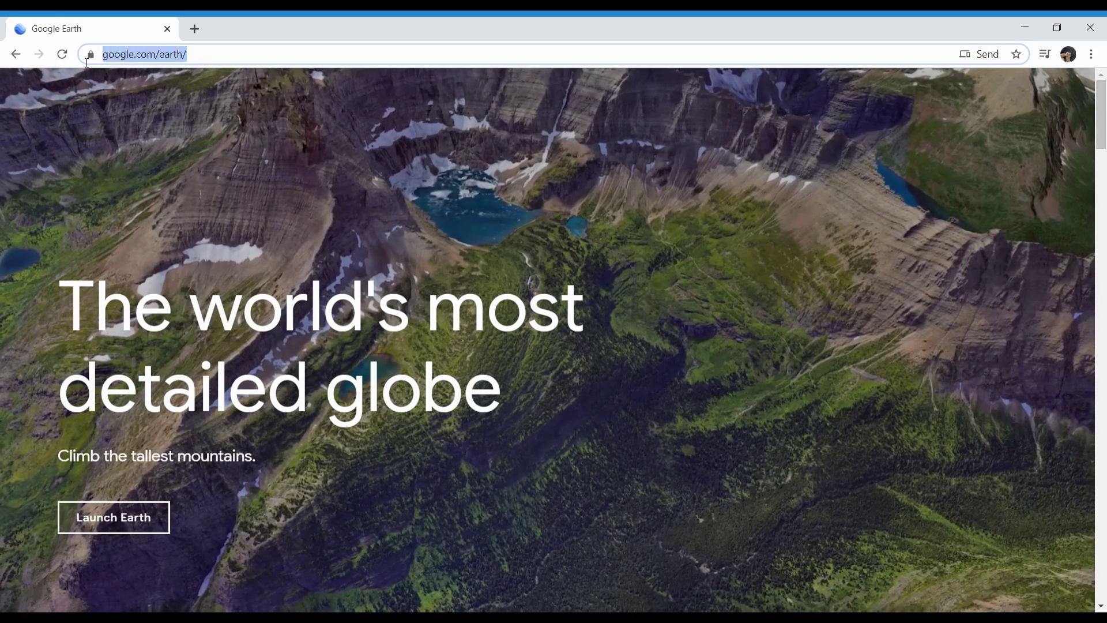
{"action": "left_click", "coordinate": [237, 56]}
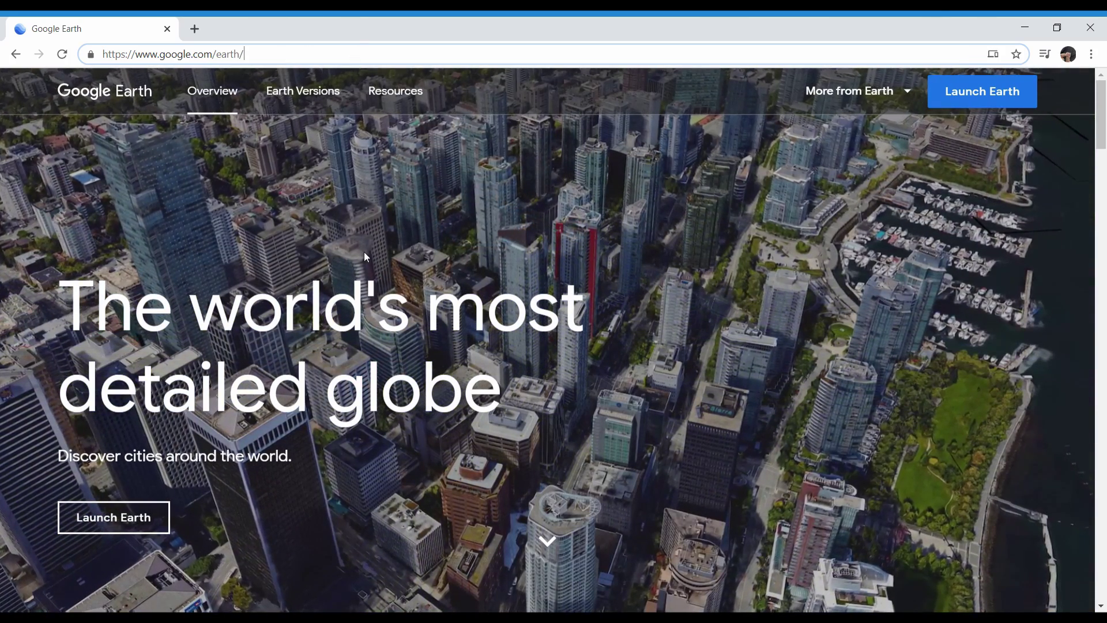
- Launch the Google Earth web globe in a new tab
{"action": "left_click", "coordinate": [124, 519]}
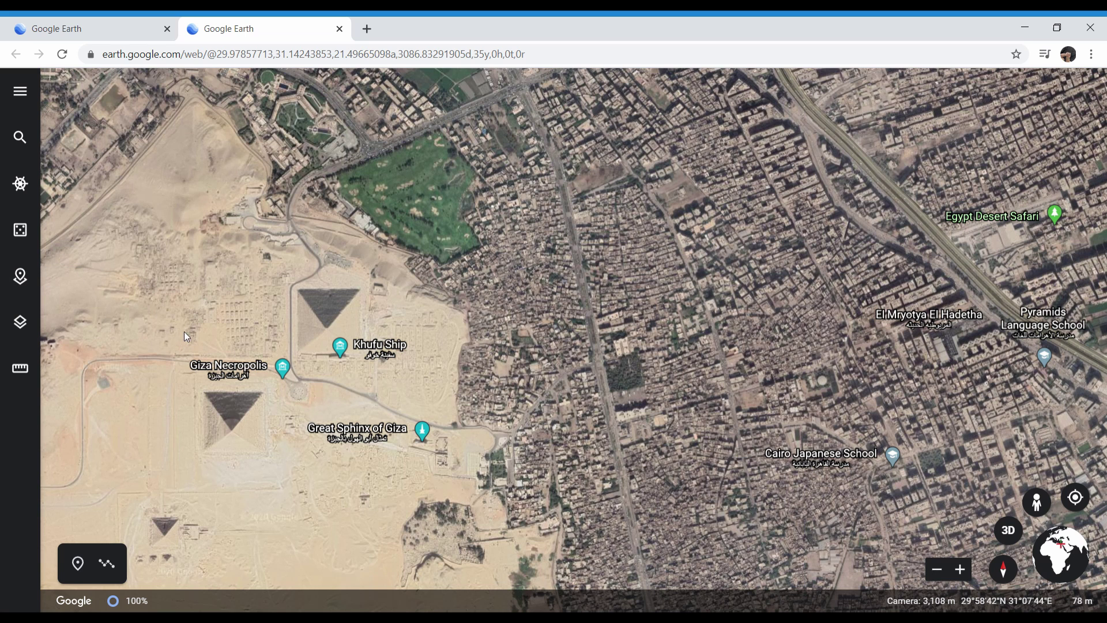
- Open the World of Pyramids project, delete its Pyramid of Giza entry, and fly to Chichén Itzá
{"action": "left_click", "coordinate": [21, 277]}
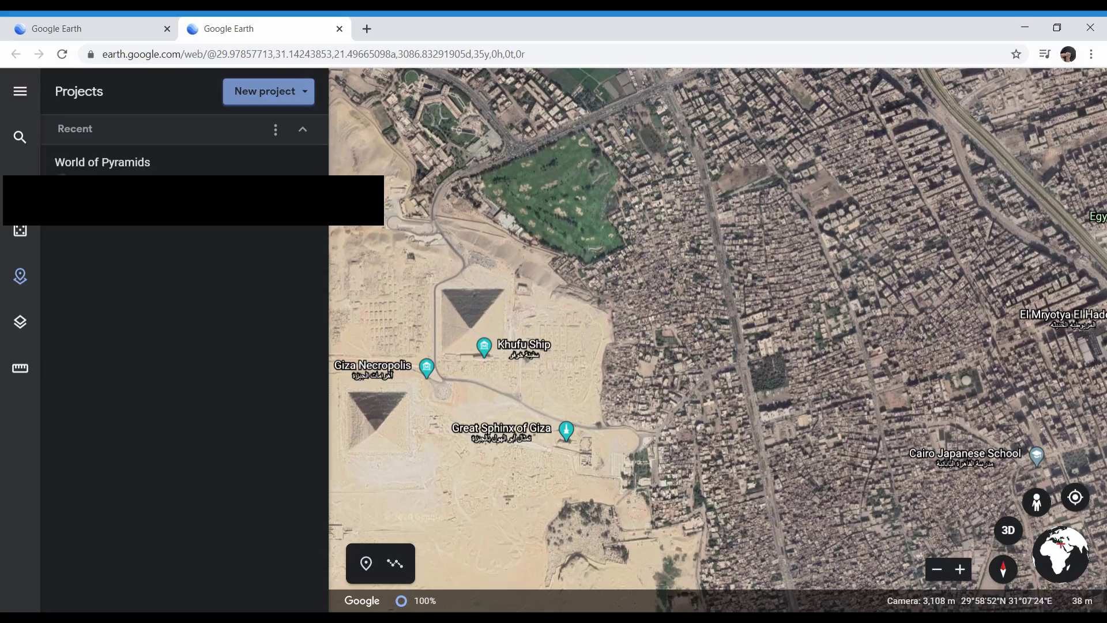
{"action": "left_click", "coordinate": [237, 256]}
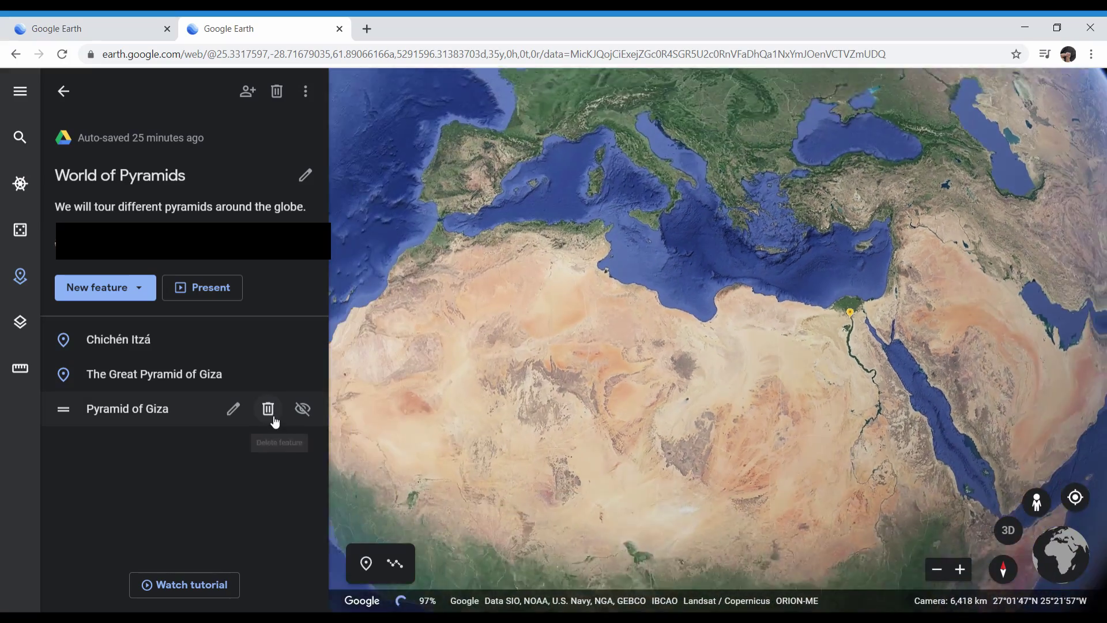
{"action": "left_click", "coordinate": [274, 421]}
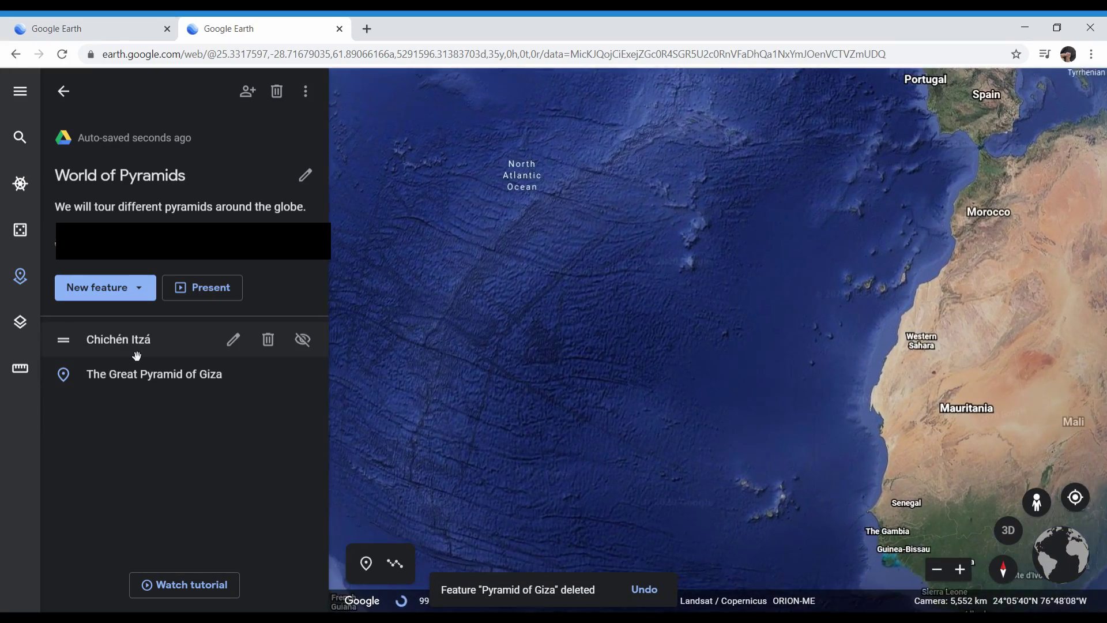
{"action": "left_click", "coordinate": [136, 355]}
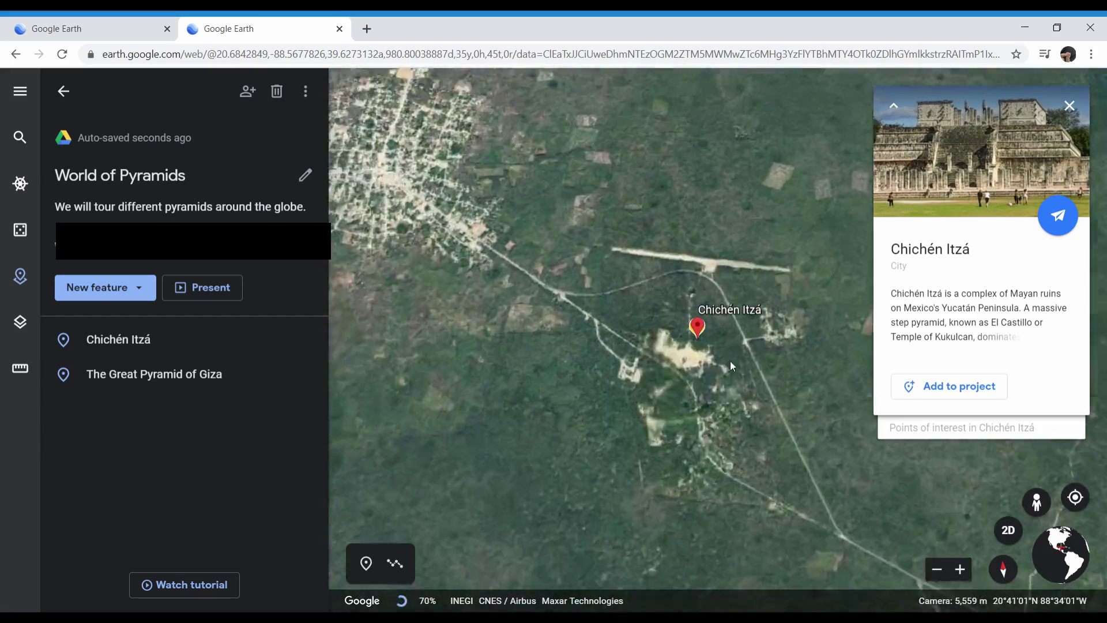
{"action": "mouse_move", "coordinate": [229, 363]}
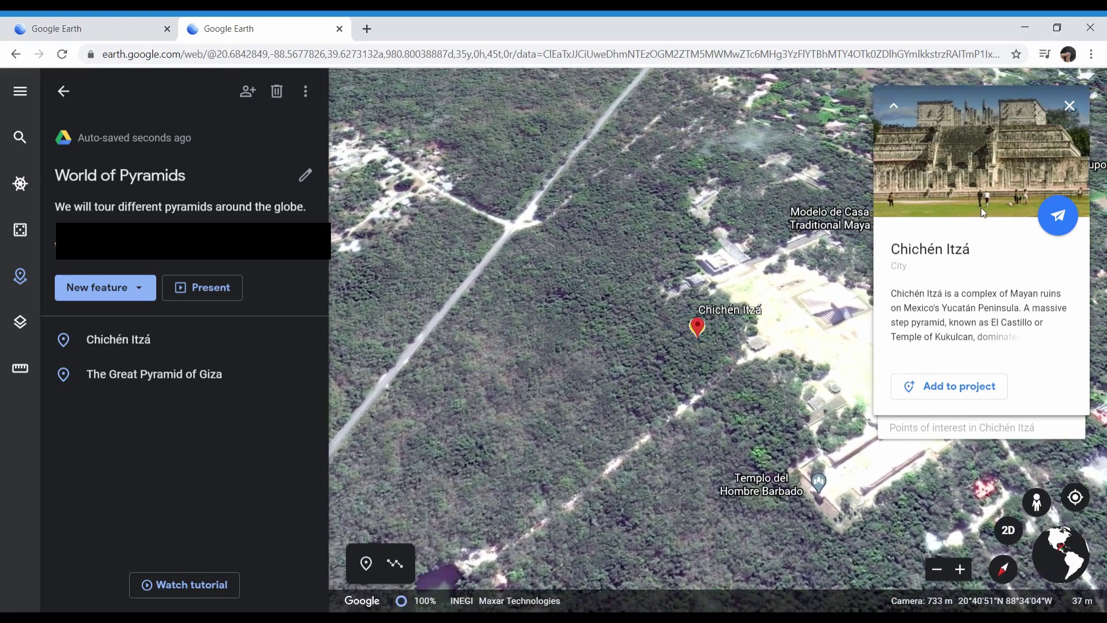
{"action": "left_click", "coordinate": [980, 207]}
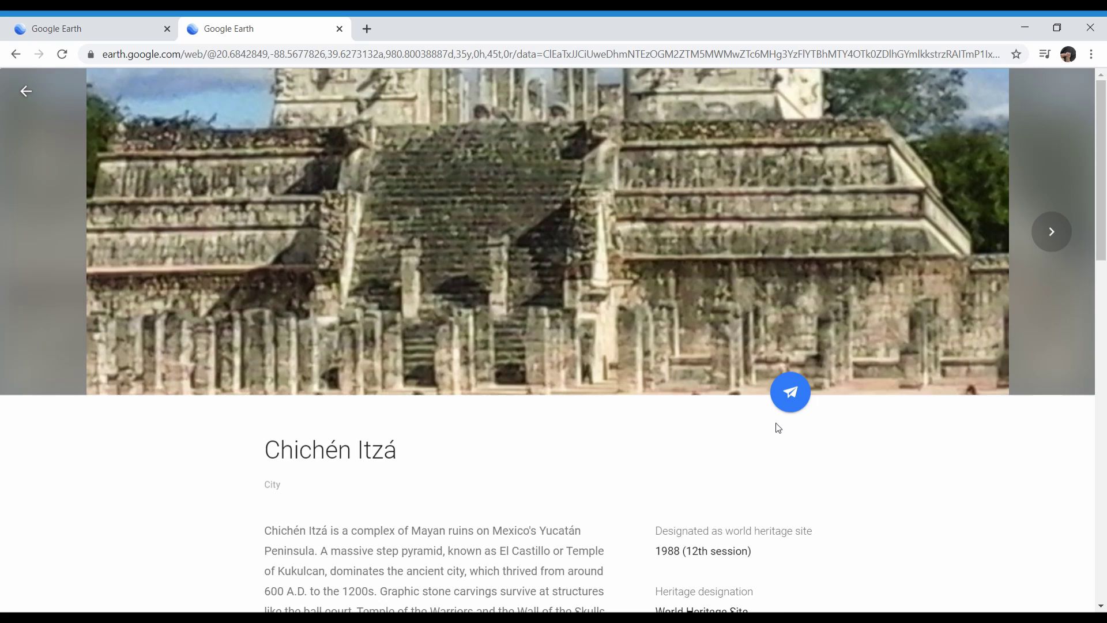
{"action": "scroll", "coordinate": [776, 427], "scroll_direction": "down", "scroll_amount": 3}
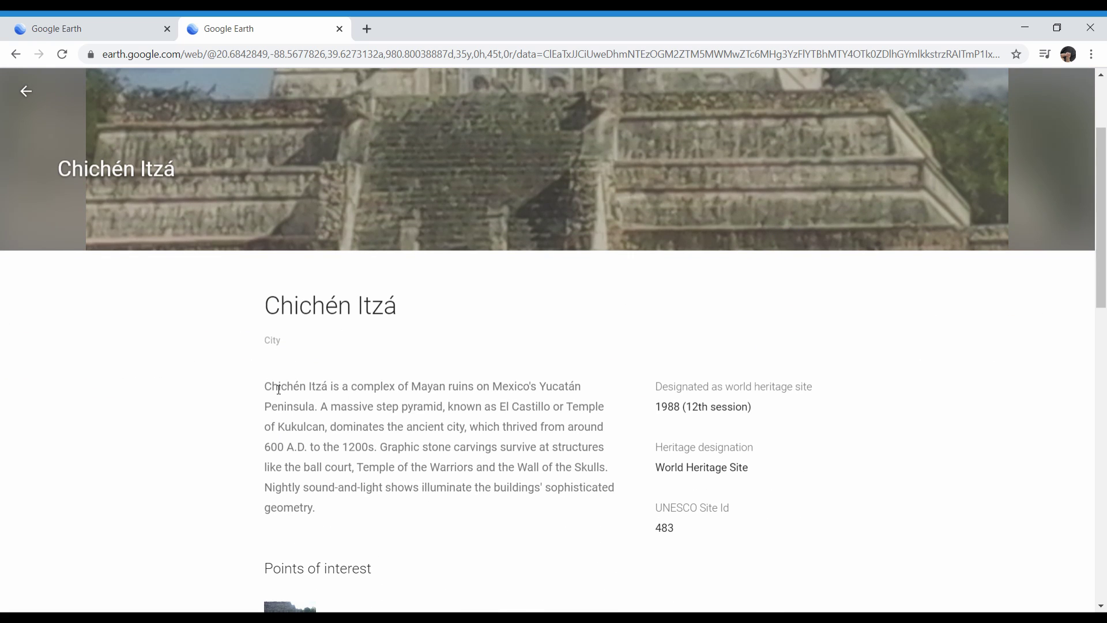
{"action": "scroll", "coordinate": [278, 389], "scroll_direction": "down", "scroll_amount": 7}
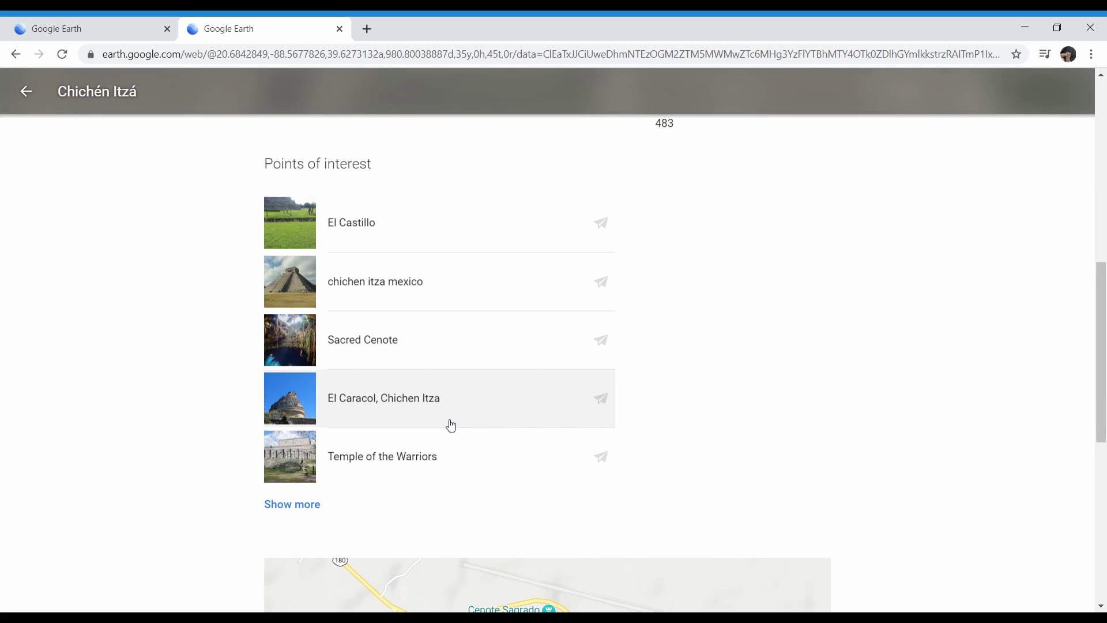
{"action": "scroll", "coordinate": [853, 313], "scroll_direction": "up", "scroll_amount": 10}
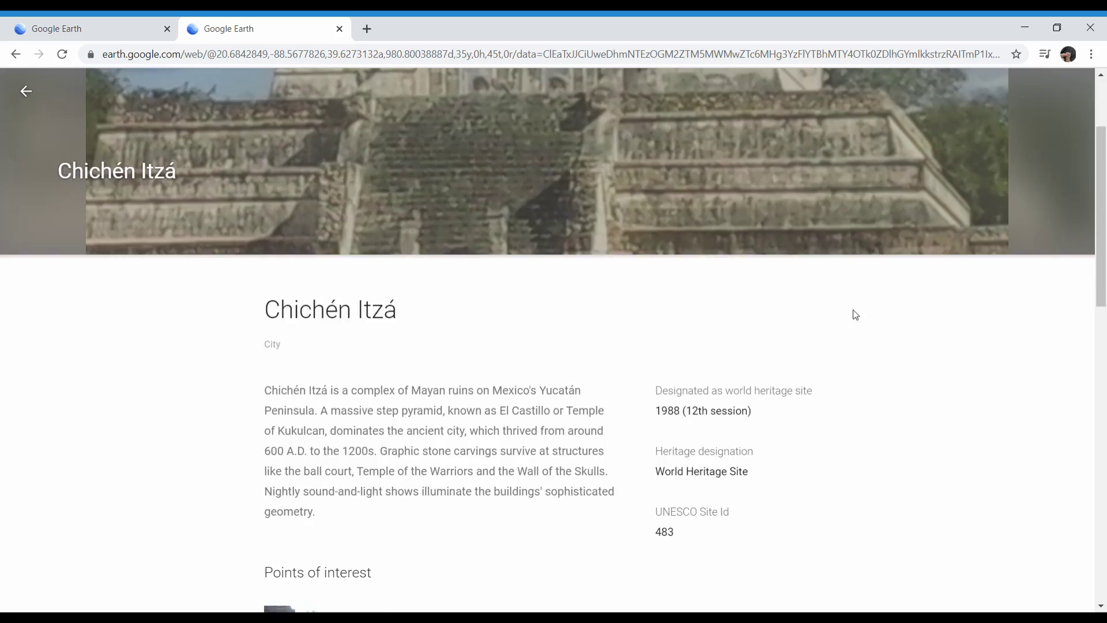
{"action": "left_click", "coordinate": [651, 231]}
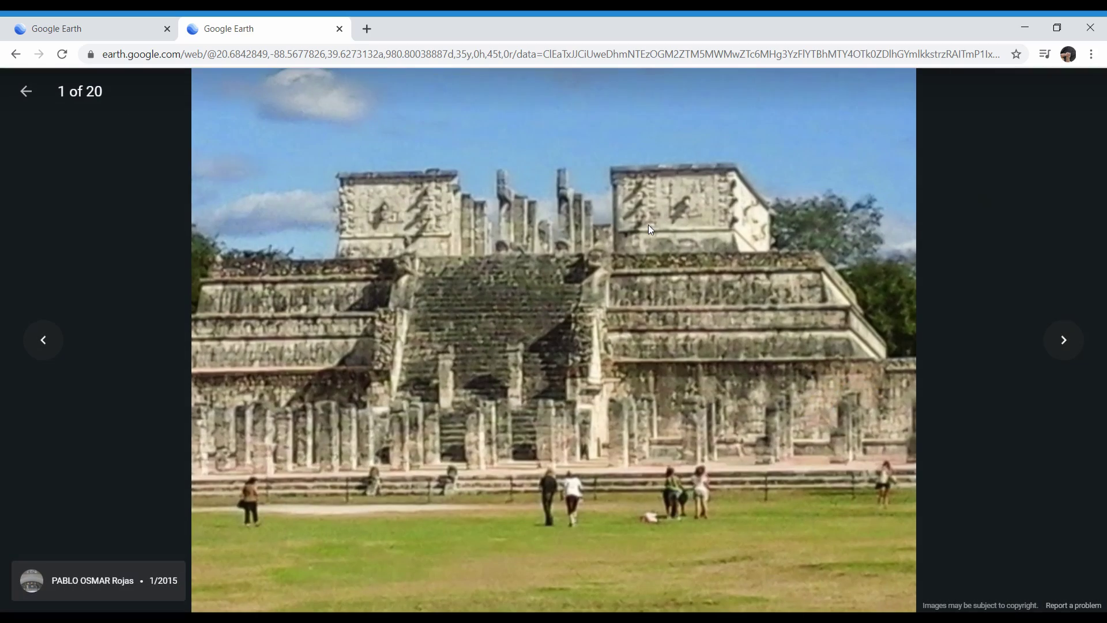
{"action": "left_click", "coordinate": [1073, 337]}
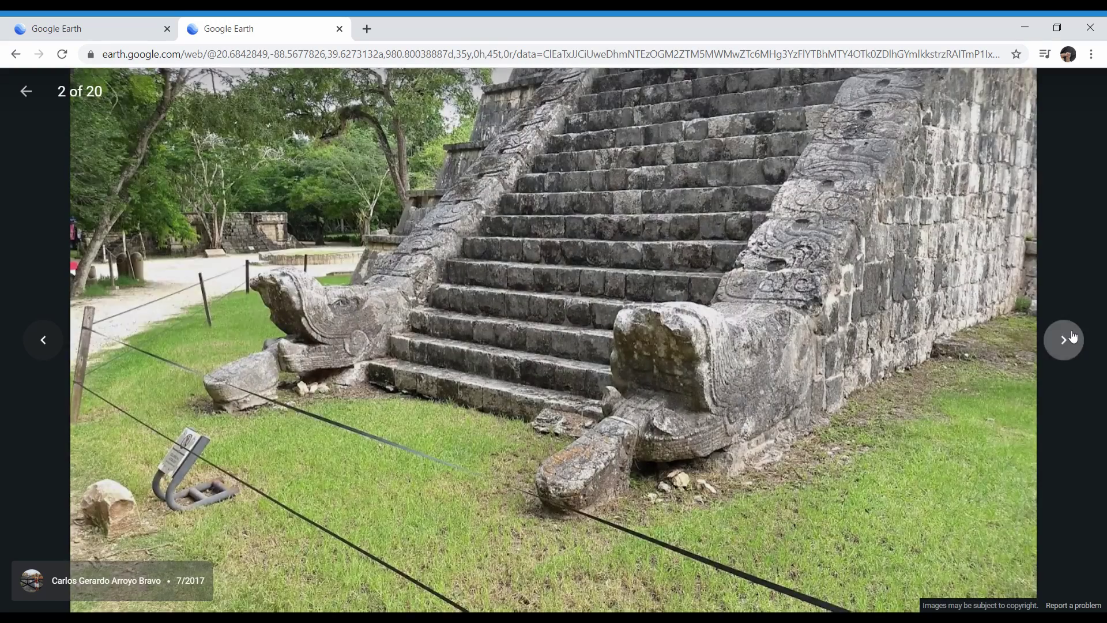
{"action": "left_click", "coordinate": [1073, 337]}
{"action": "left_click", "coordinate": [1073, 337]}
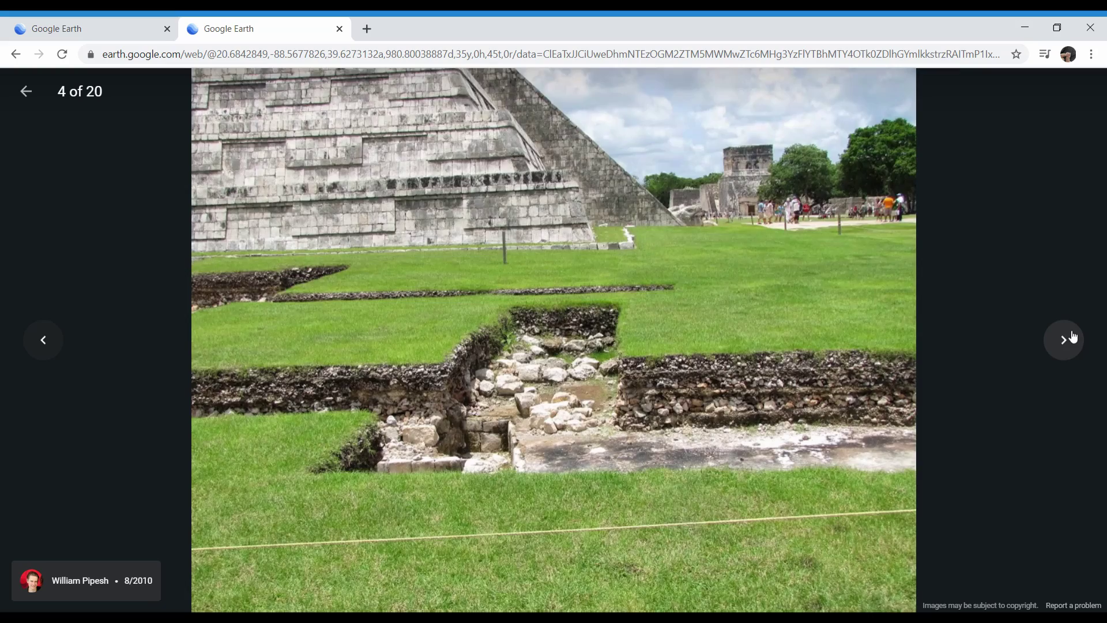
{"action": "left_click", "coordinate": [1073, 336]}
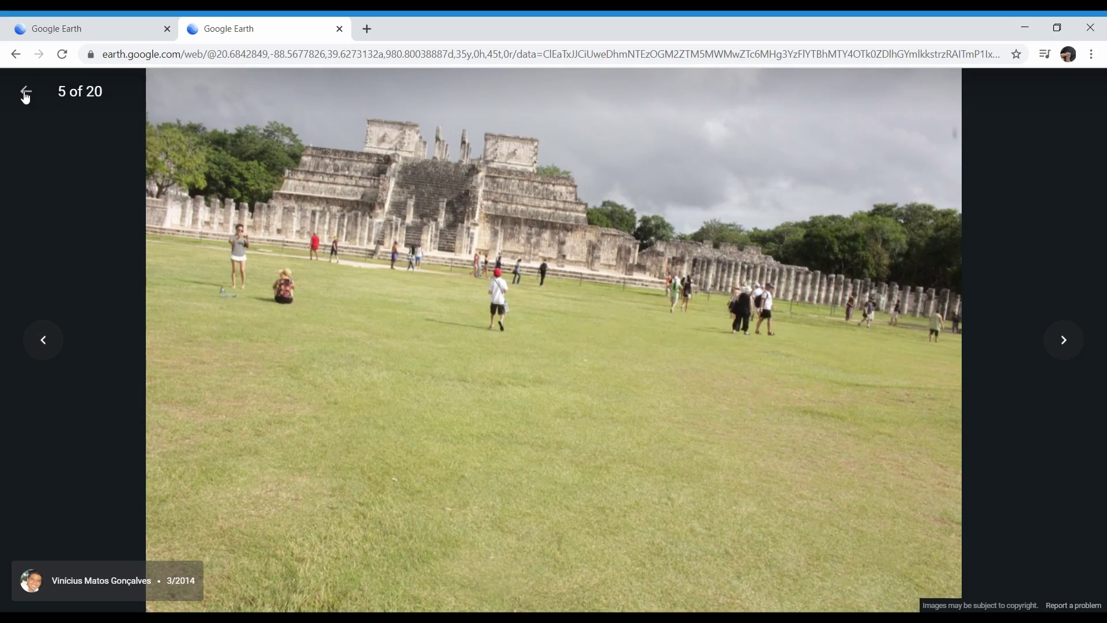
{"action": "left_click", "coordinate": [25, 95]}
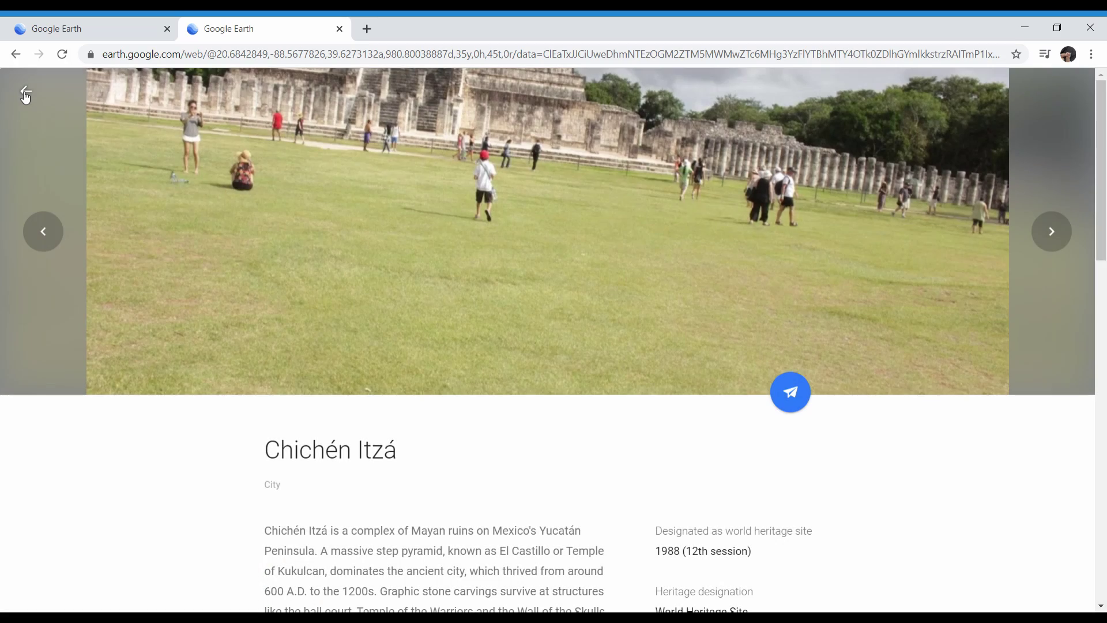
{"action": "left_click", "coordinate": [26, 93]}
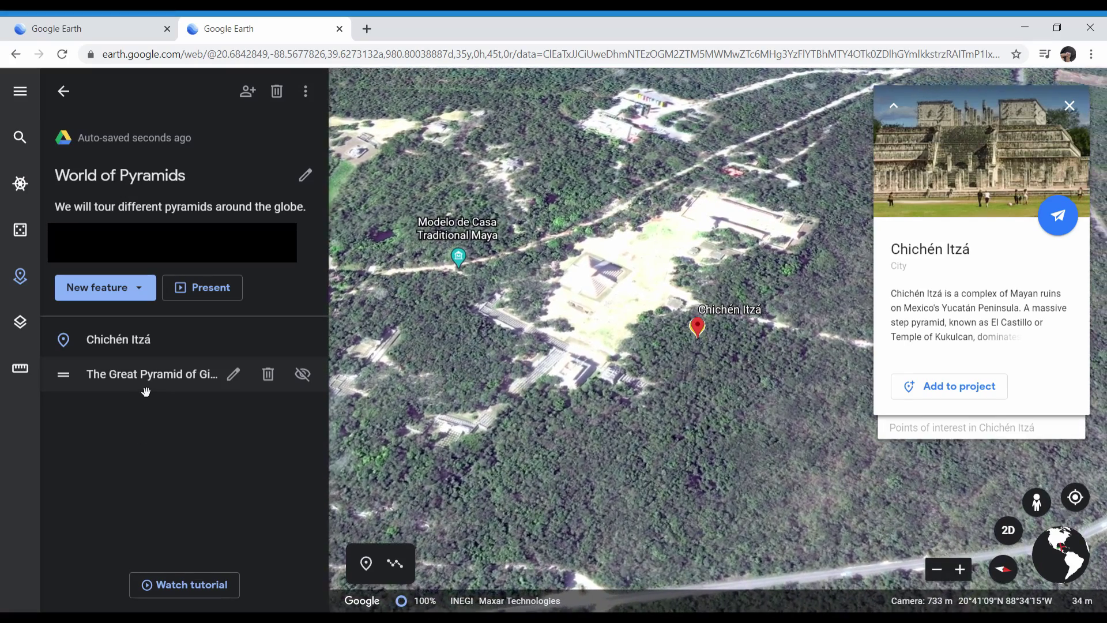
- Fly to The Great Pyramid of Giza and open its info card's full details page
{"action": "left_click", "coordinate": [146, 386]}
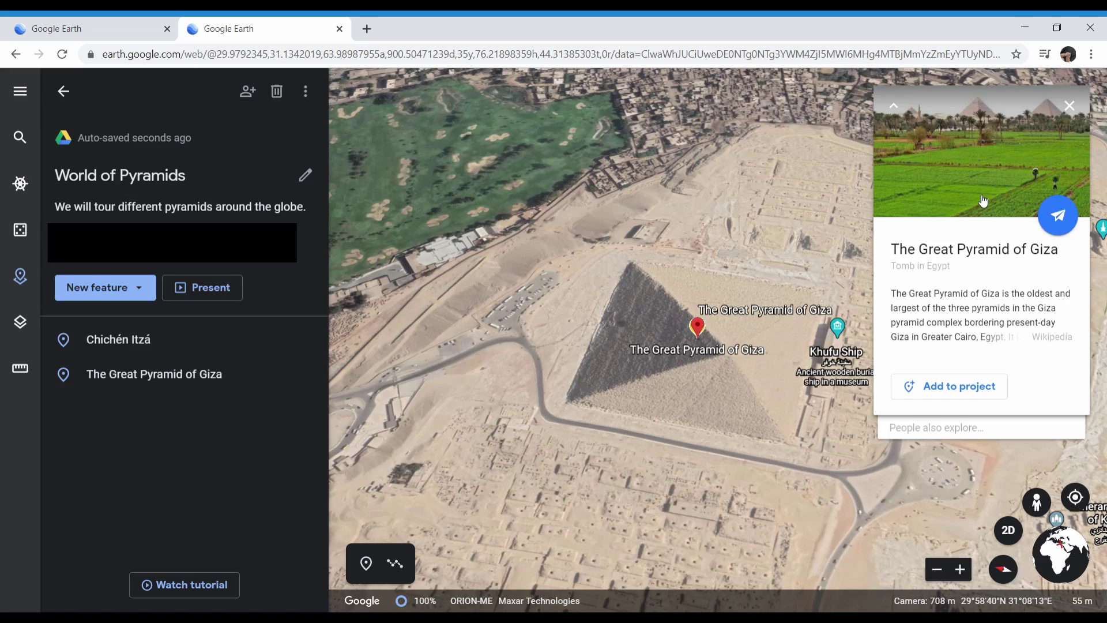
{"action": "left_click", "coordinate": [983, 200]}
{"action": "scroll", "coordinate": [489, 235], "scroll_direction": "down", "scroll_amount": 3}
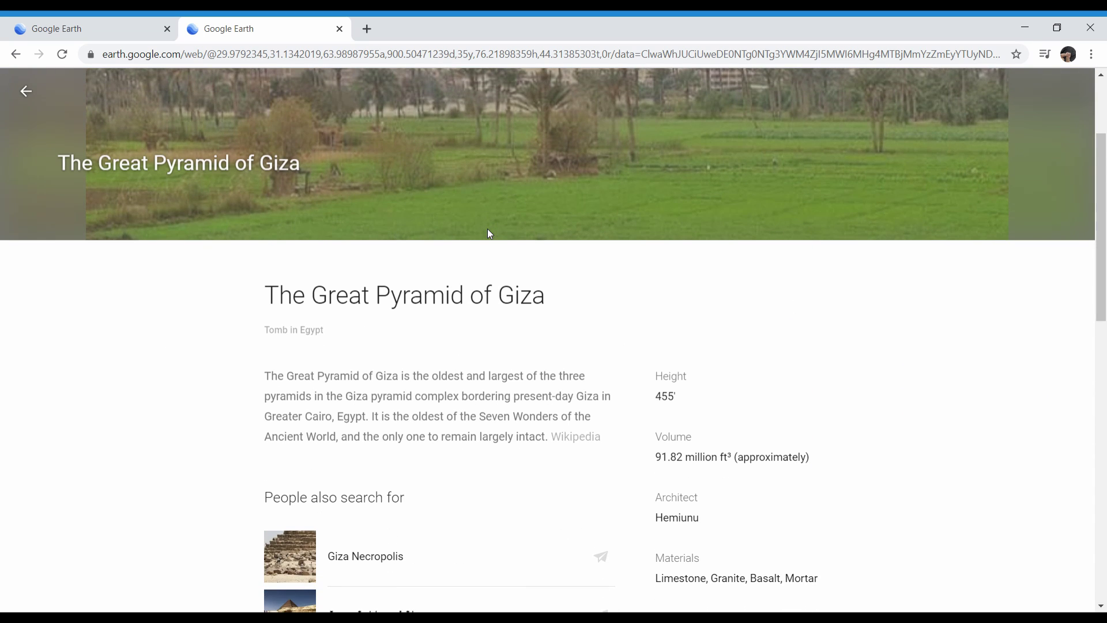
{"action": "scroll", "coordinate": [391, 222], "scroll_direction": "down", "scroll_amount": 2}
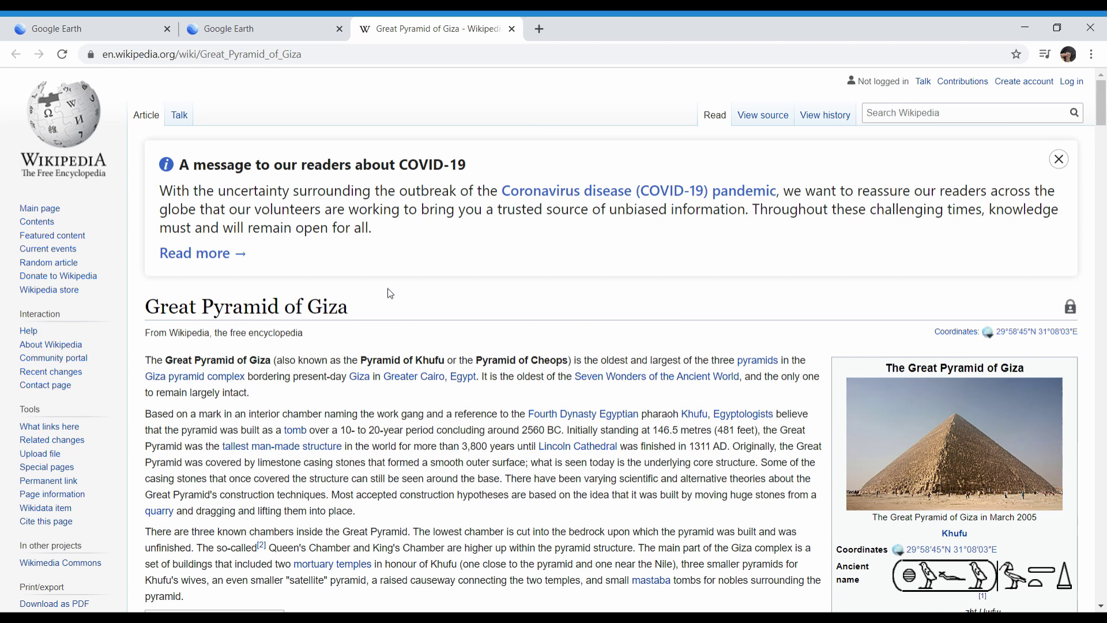
- Scroll through the Great Pyramid Wikipedia article, then return to the Google Earth details tab
{"action": "scroll", "coordinate": [391, 293], "scroll_direction": "down", "scroll_amount": 3}
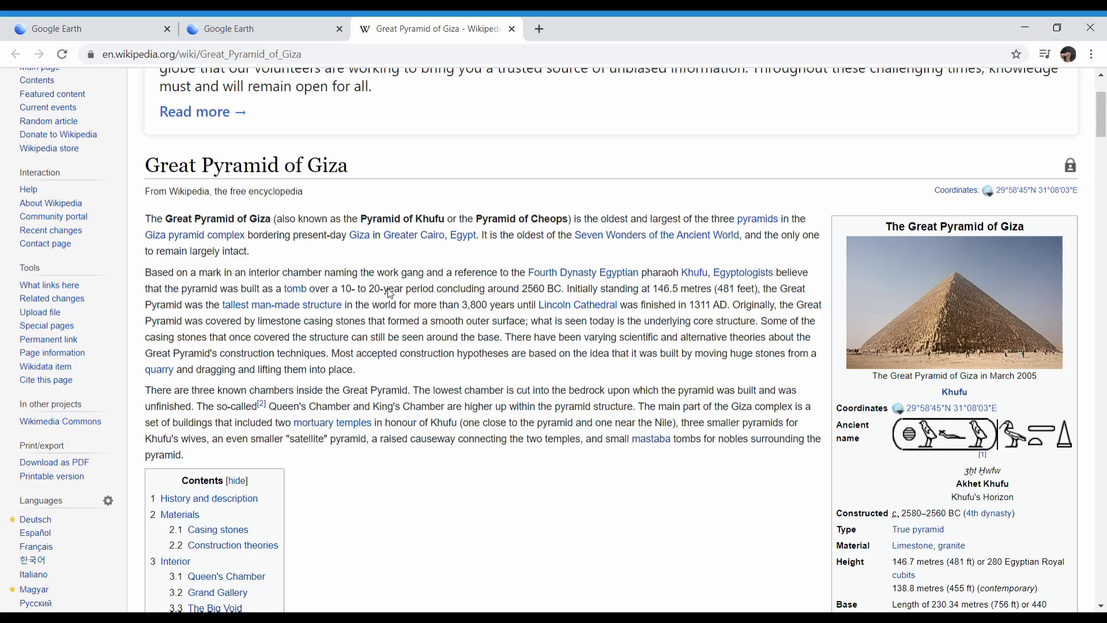
{"action": "scroll", "coordinate": [394, 294], "scroll_direction": "down", "scroll_amount": 9}
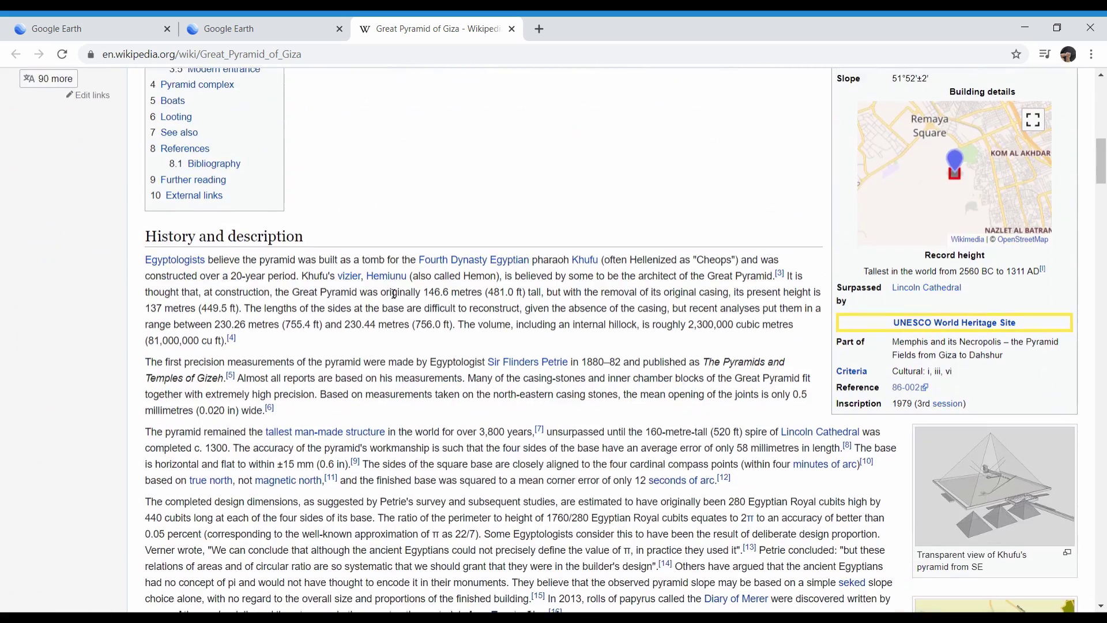
{"action": "left_click", "coordinate": [278, 22]}
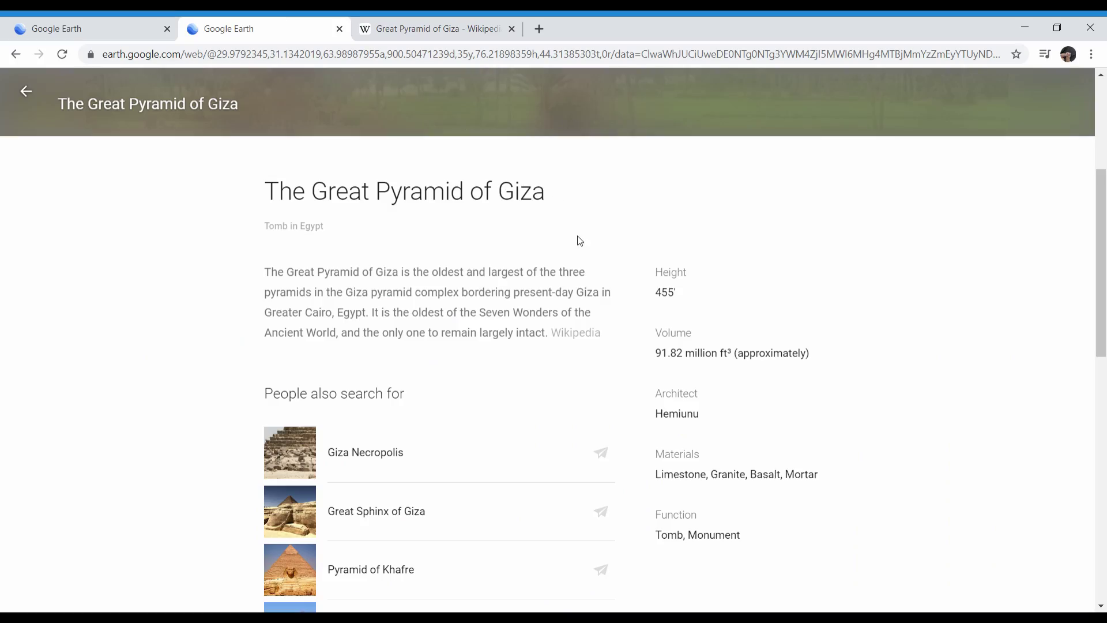
- View the Great Pyramid photos full-screen, step through three, then close the gallery
{"action": "scroll", "coordinate": [580, 241], "scroll_direction": "up", "scroll_amount": 5}
{"action": "scroll", "coordinate": [582, 242], "scroll_direction": "down", "scroll_amount": 7}
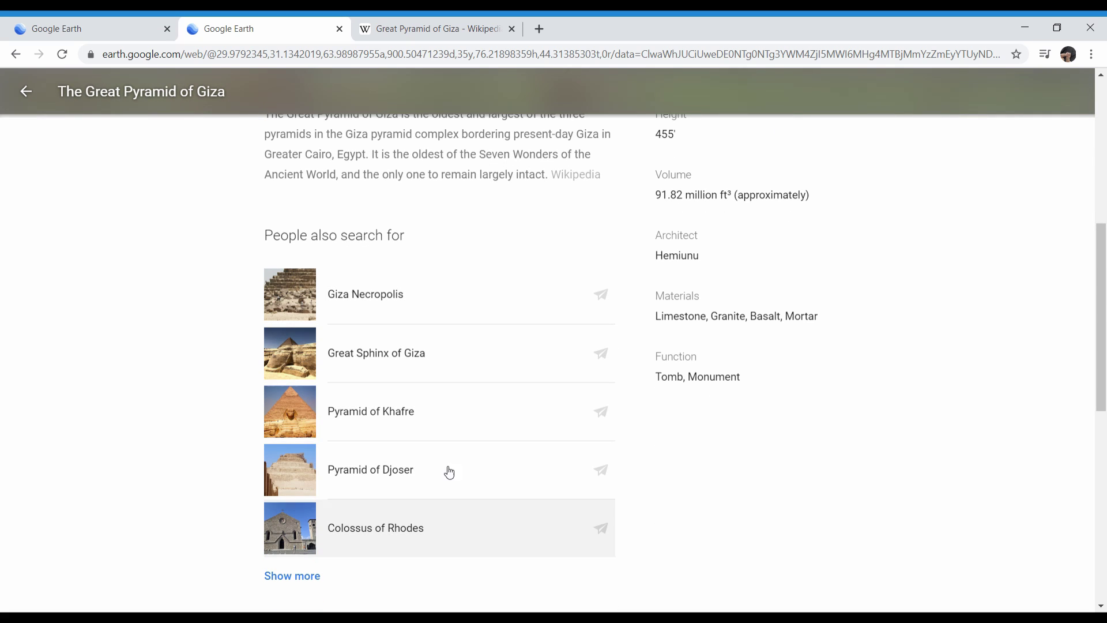
{"action": "scroll", "coordinate": [557, 264], "scroll_direction": "up", "scroll_amount": 5}
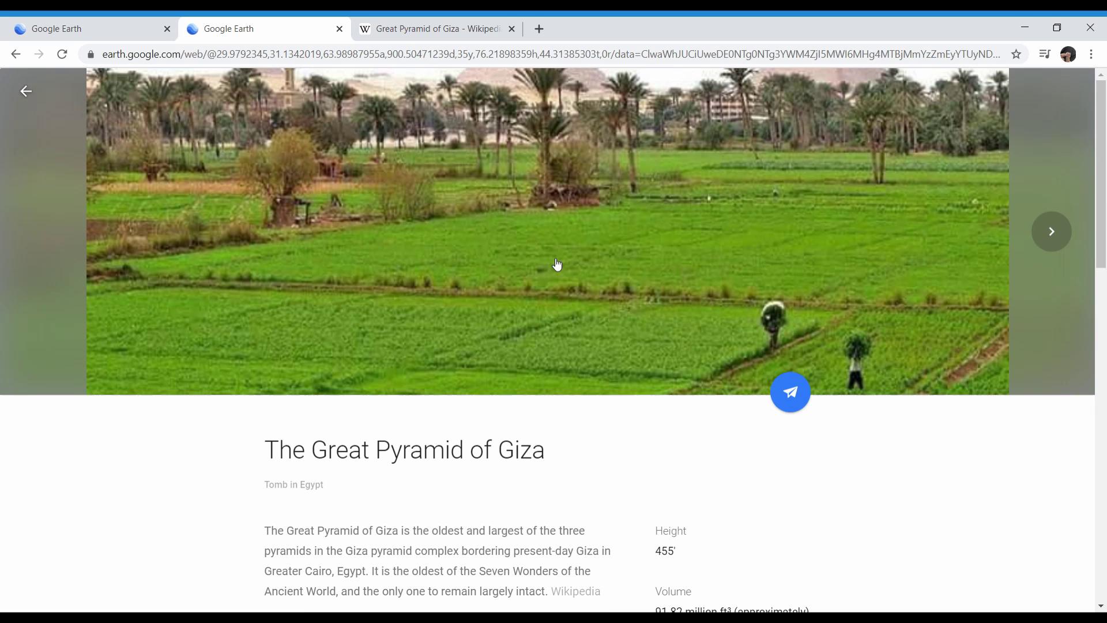
{"action": "left_click", "coordinate": [891, 240]}
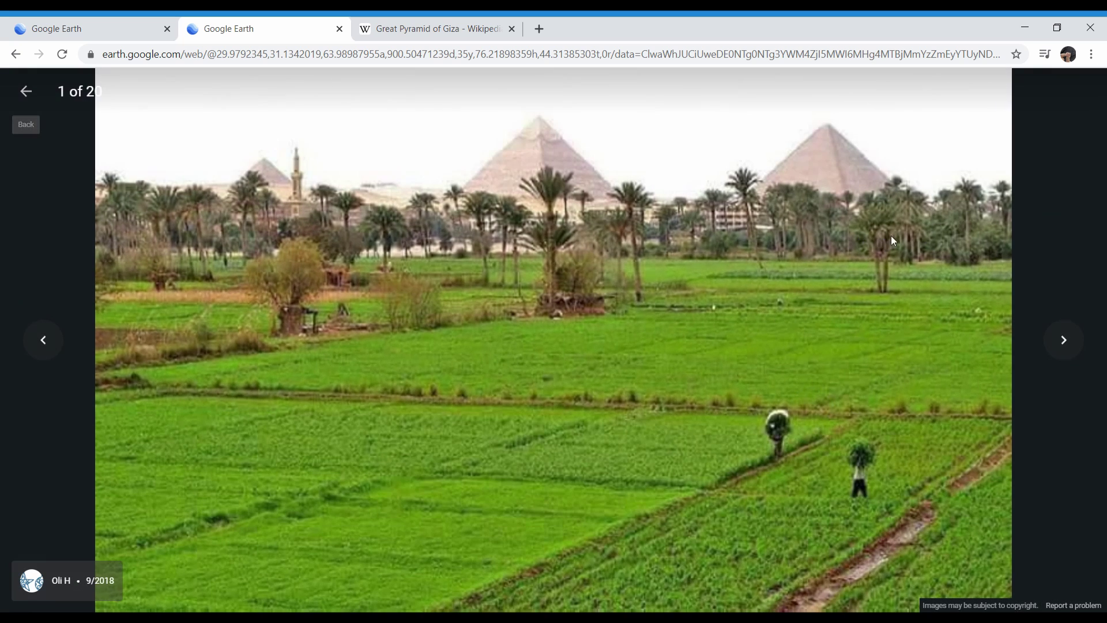
{"action": "left_click", "coordinate": [1065, 342]}
{"action": "left_click", "coordinate": [1068, 348]}
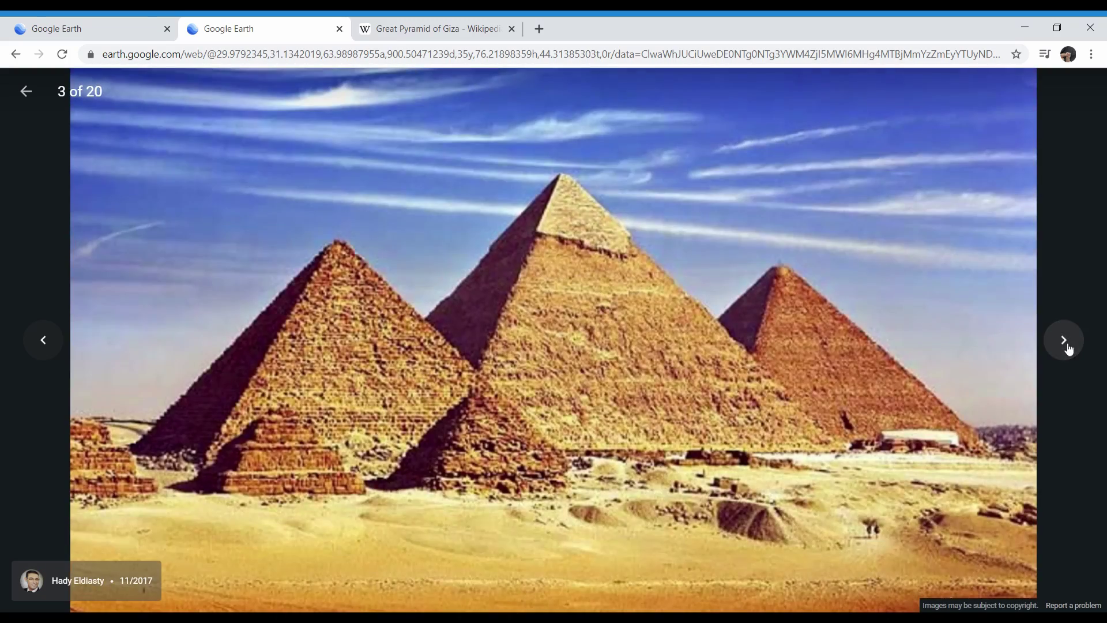
{"action": "left_click", "coordinate": [1065, 347]}
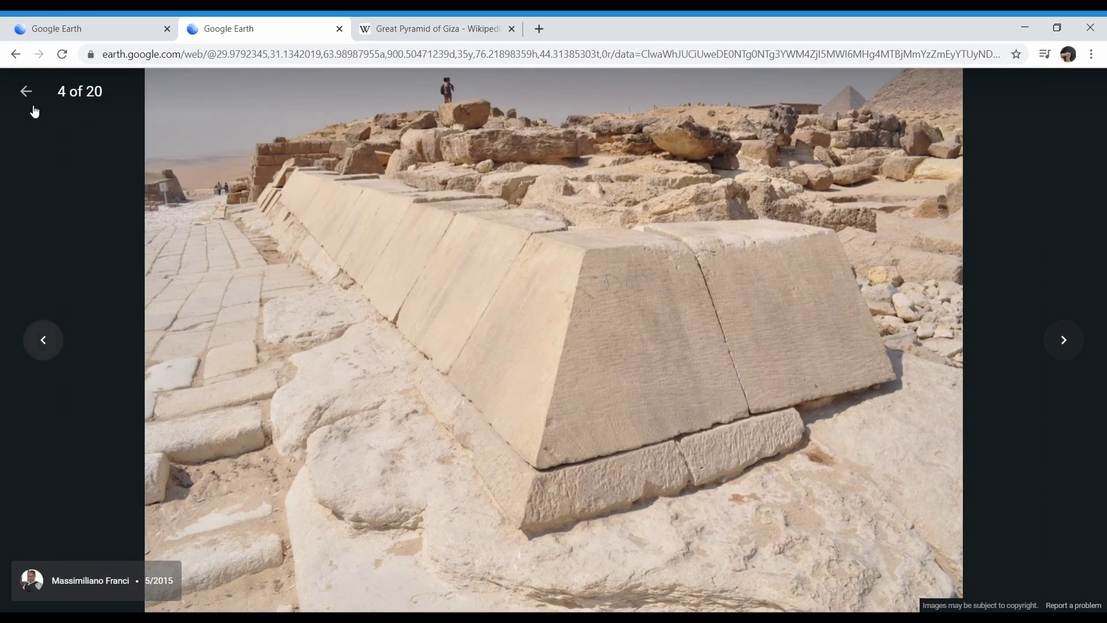
{"action": "left_click", "coordinate": [25, 91]}
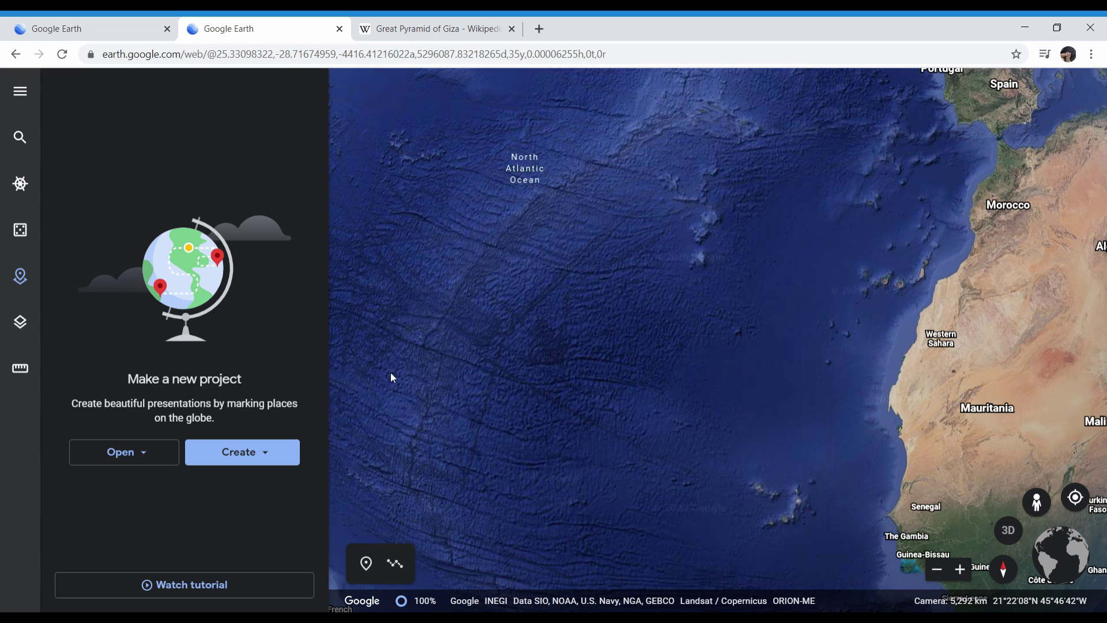
- Reopen the Projects panel and show the Create menu with Google Drive and KML options
{"action": "left_click", "coordinate": [20, 276]}
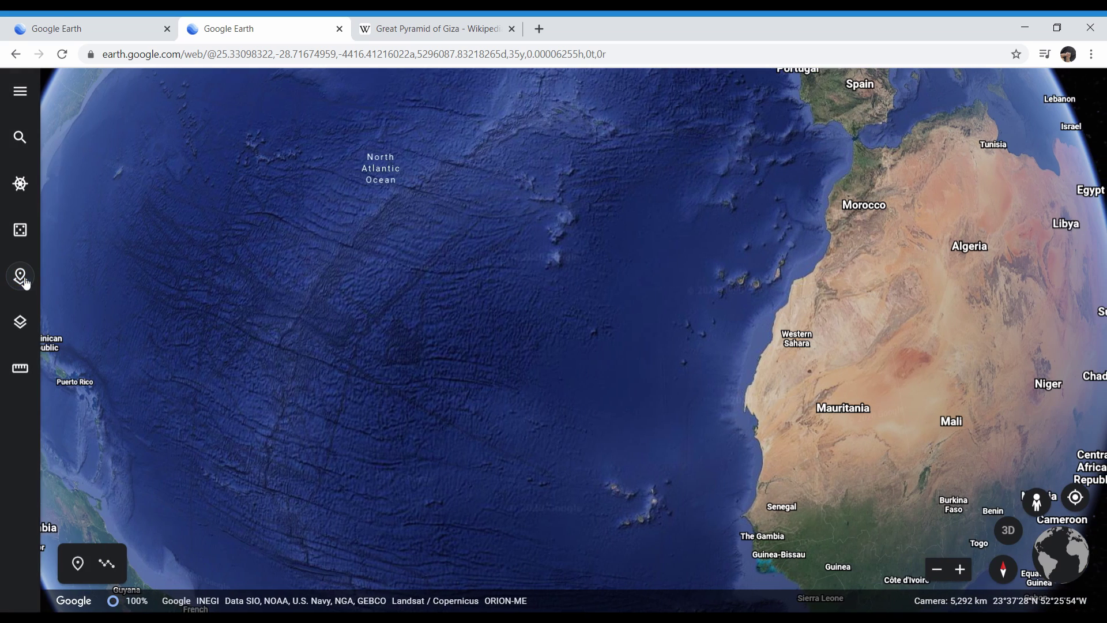
{"action": "left_click", "coordinate": [83, 18]}
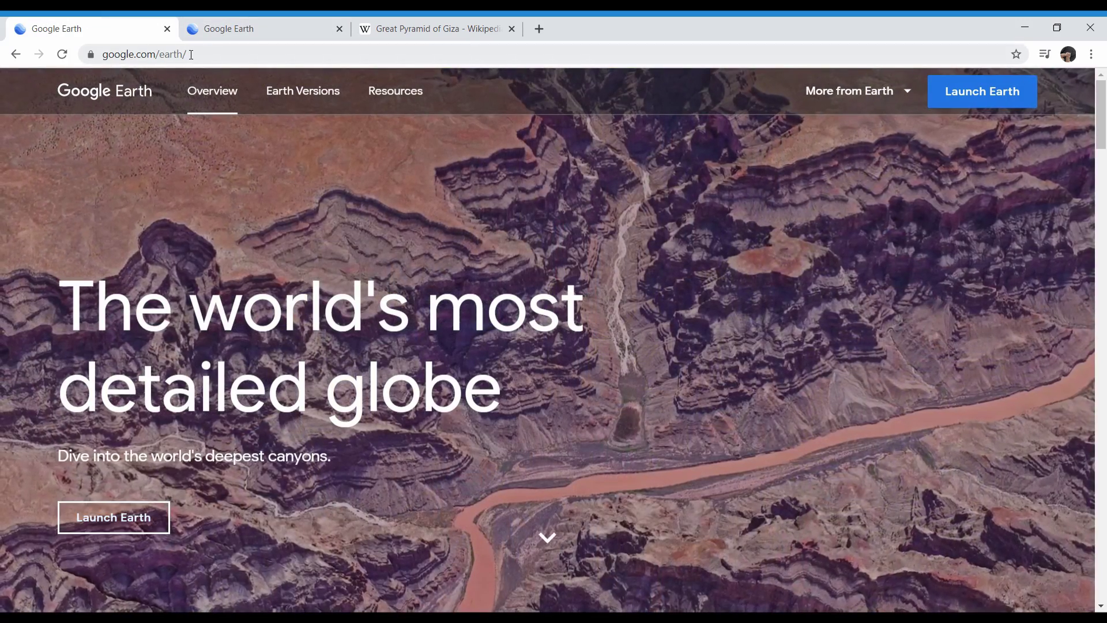
{"action": "left_click", "coordinate": [239, 26]}
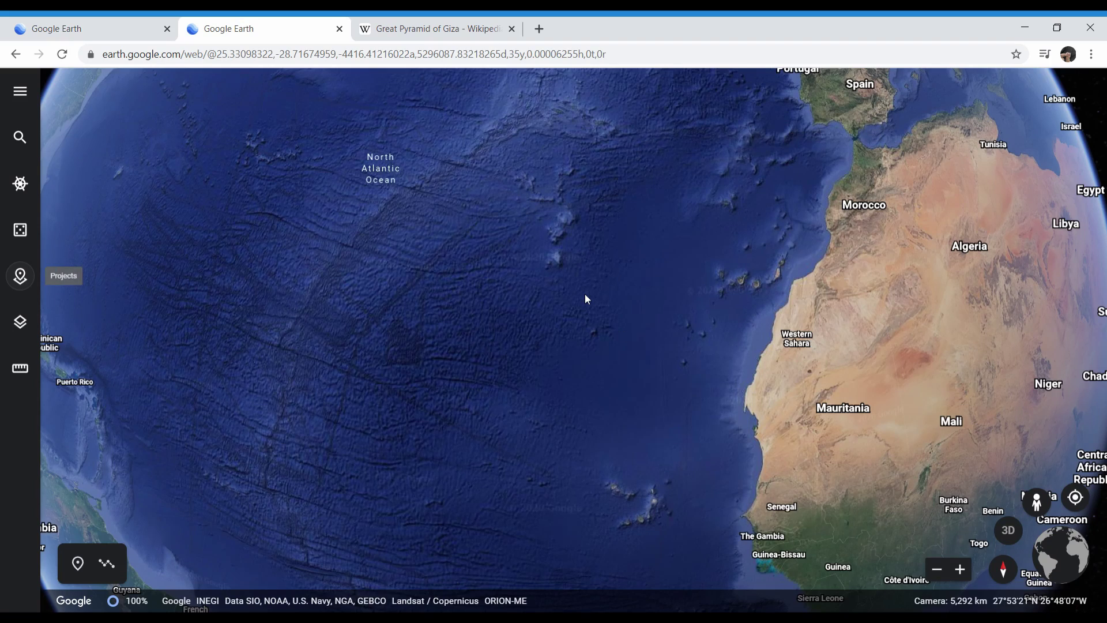
{"action": "left_click", "coordinate": [21, 278]}
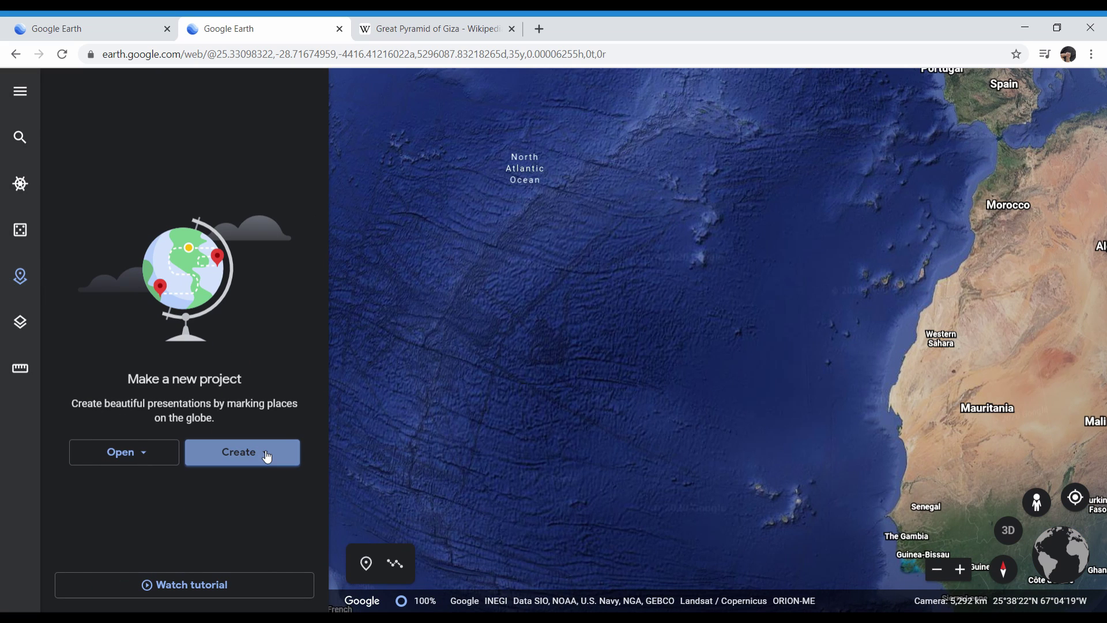
{"action": "left_click", "coordinate": [267, 457]}
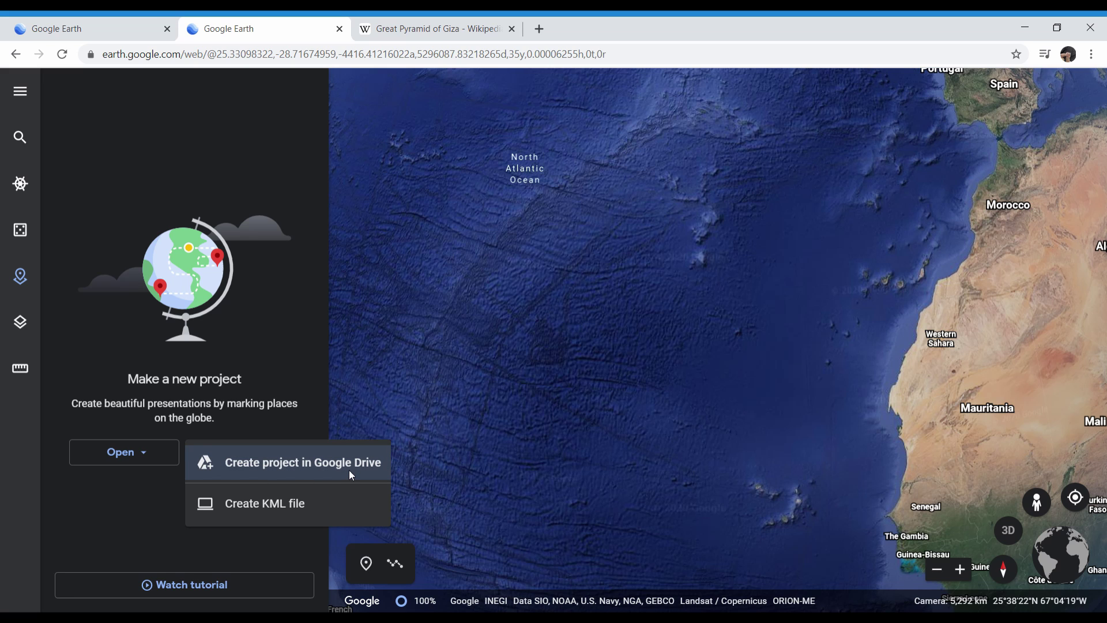
- Create a Google Drive project and title it 'Large Cities of the World'
{"action": "left_click", "coordinate": [314, 464]}
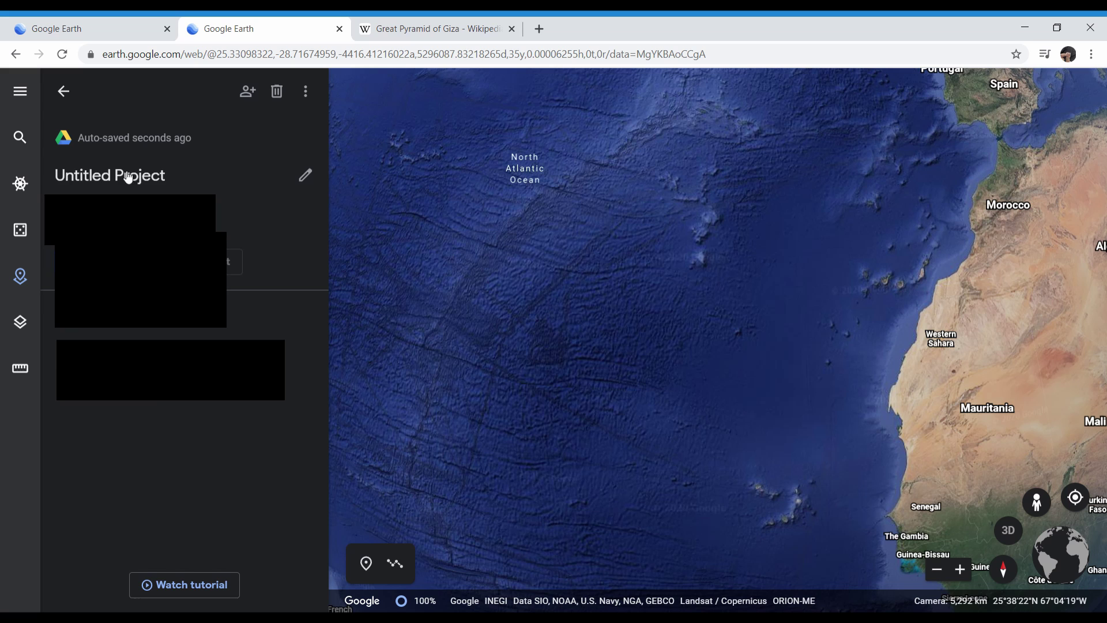
{"action": "left_click", "coordinate": [144, 183]}
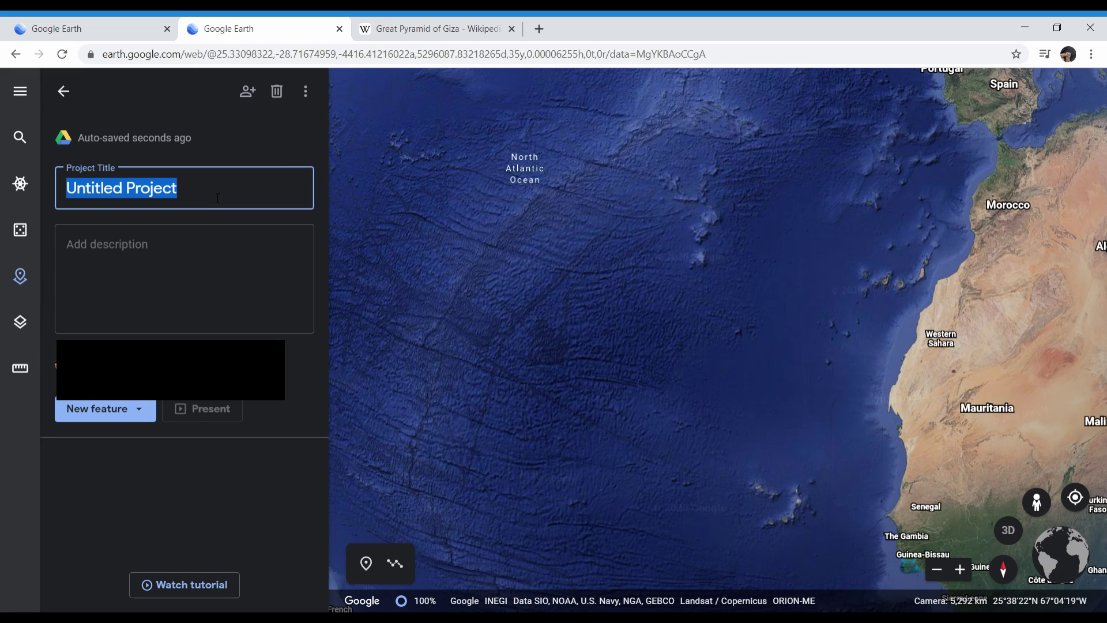
{"action": "type", "text": "Large Cities of th"}
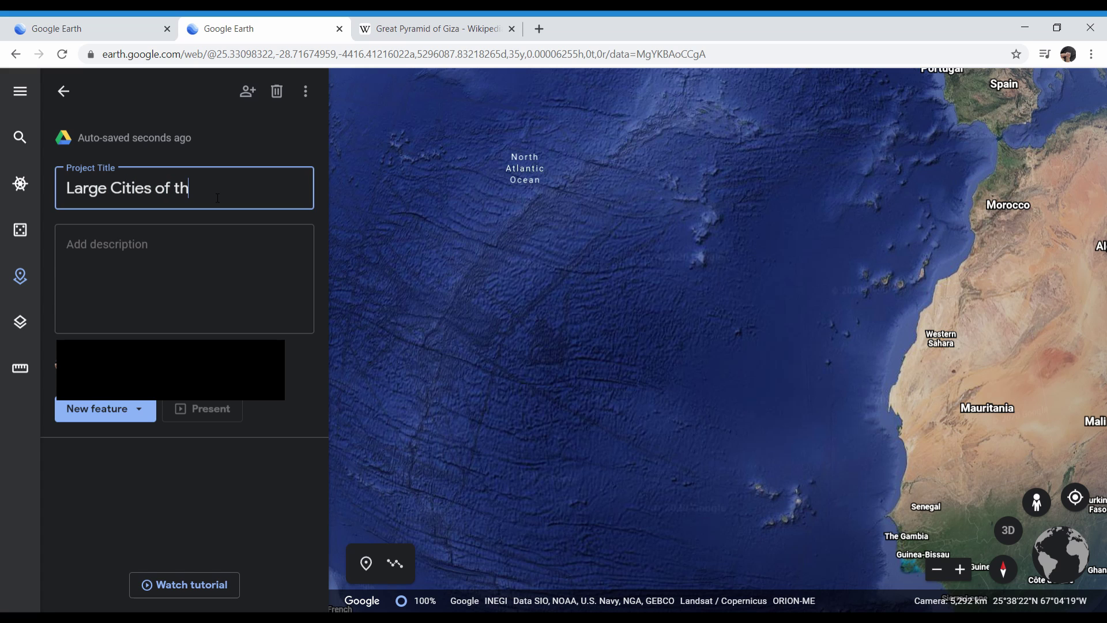
{"action": "type", "text": "e World"}
{"action": "left_click", "coordinate": [604, 531]}
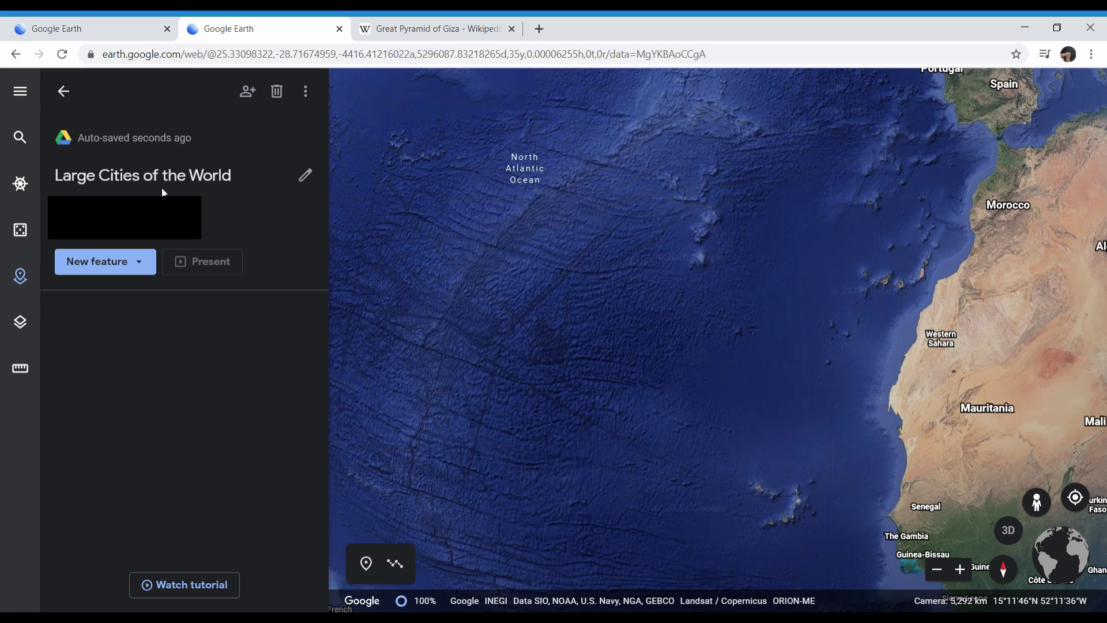
- Search 'Tokyo', fly to Tokyo, Japan, and bring up the Save to project dialog for it
{"action": "left_click", "coordinate": [21, 138]}
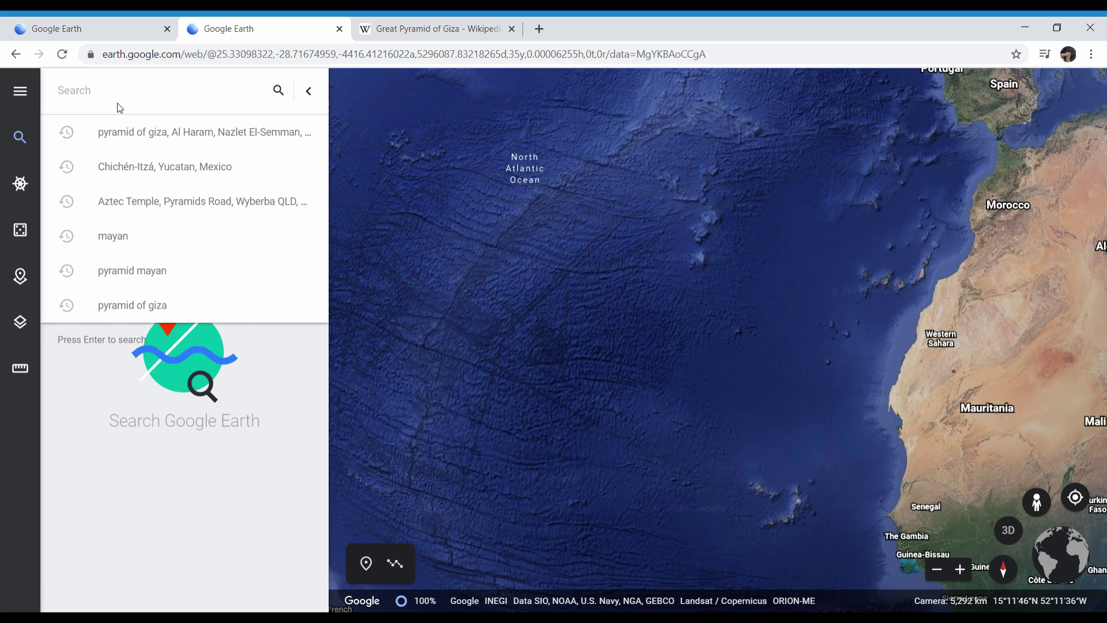
{"action": "type", "text": "Tokyo"}
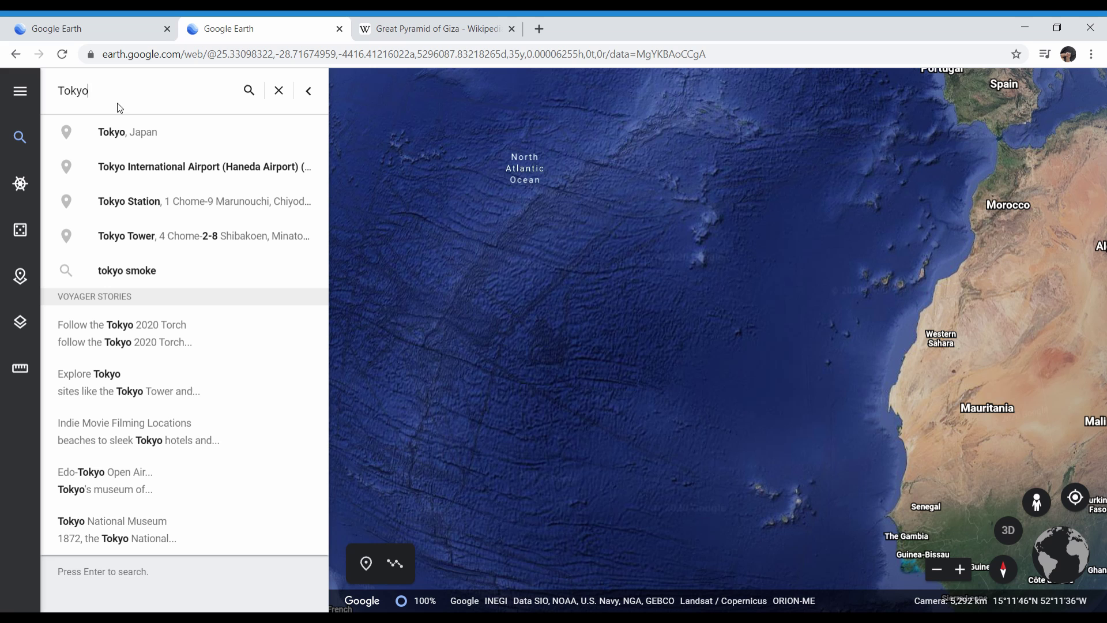
{"action": "left_click", "coordinate": [141, 133]}
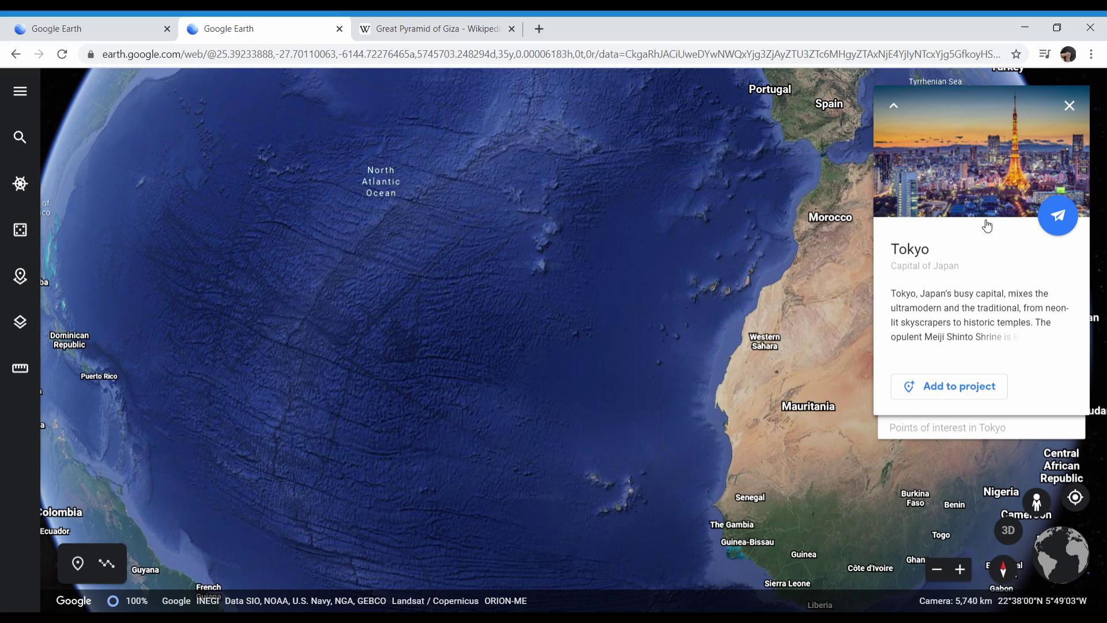
{"action": "left_click", "coordinate": [21, 146]}
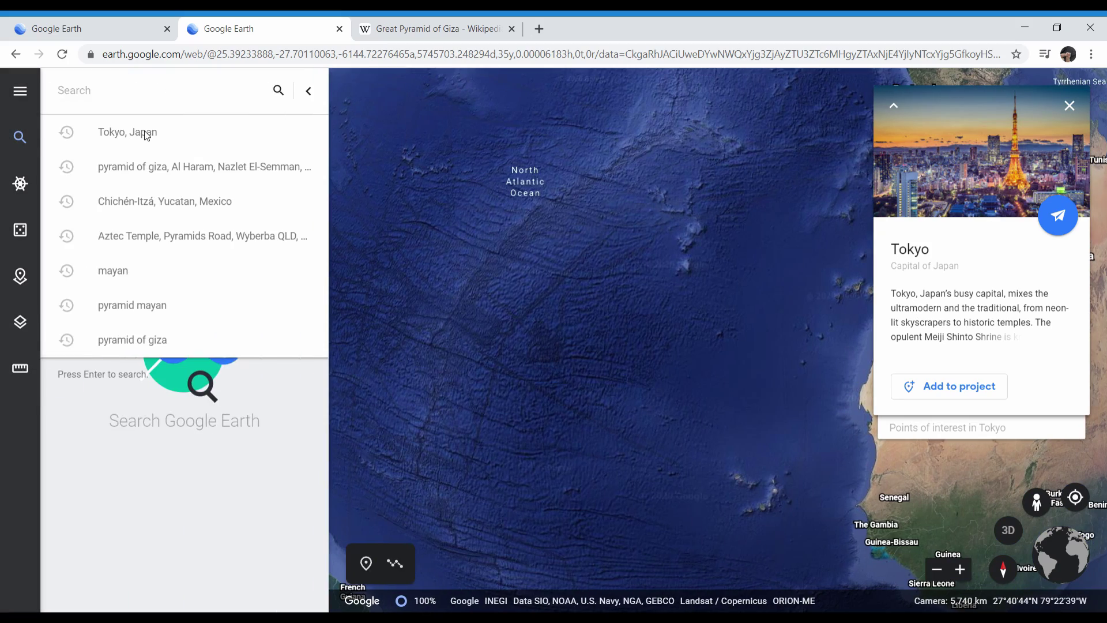
{"action": "left_click", "coordinate": [144, 131]}
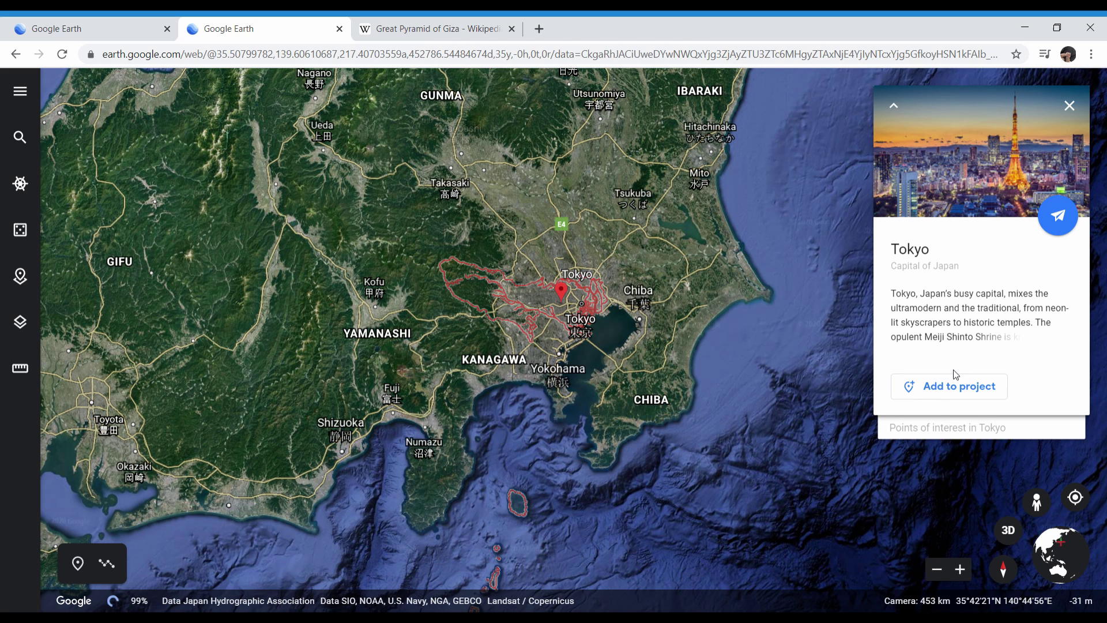
{"action": "left_click", "coordinate": [956, 391]}
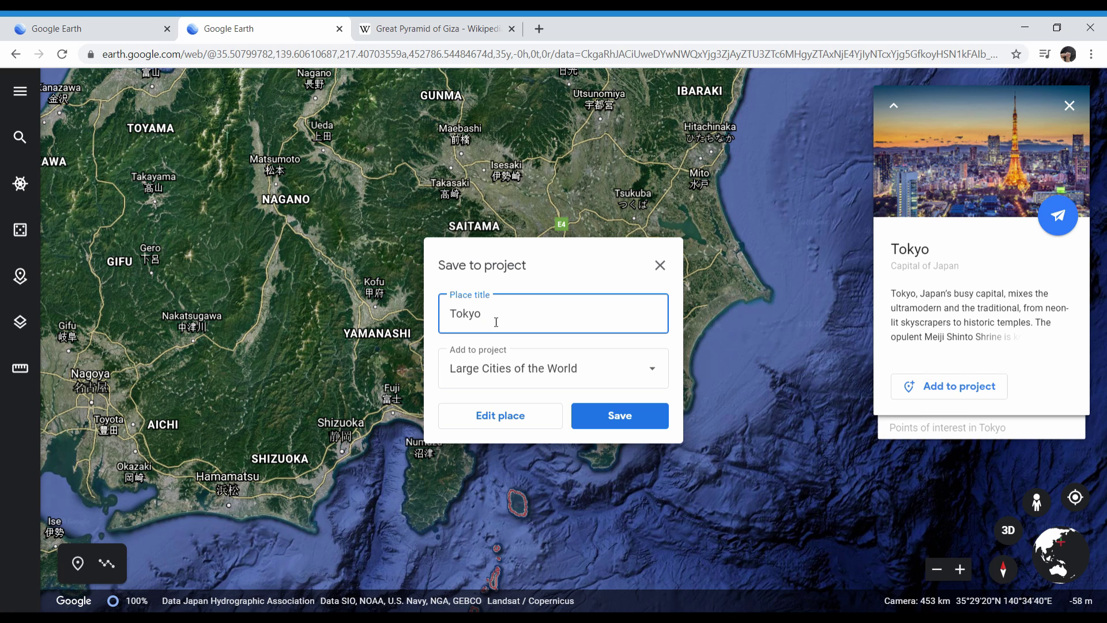
- Save Tokyo as the first place in the Large Cities of the World project
{"action": "left_click", "coordinate": [594, 415]}
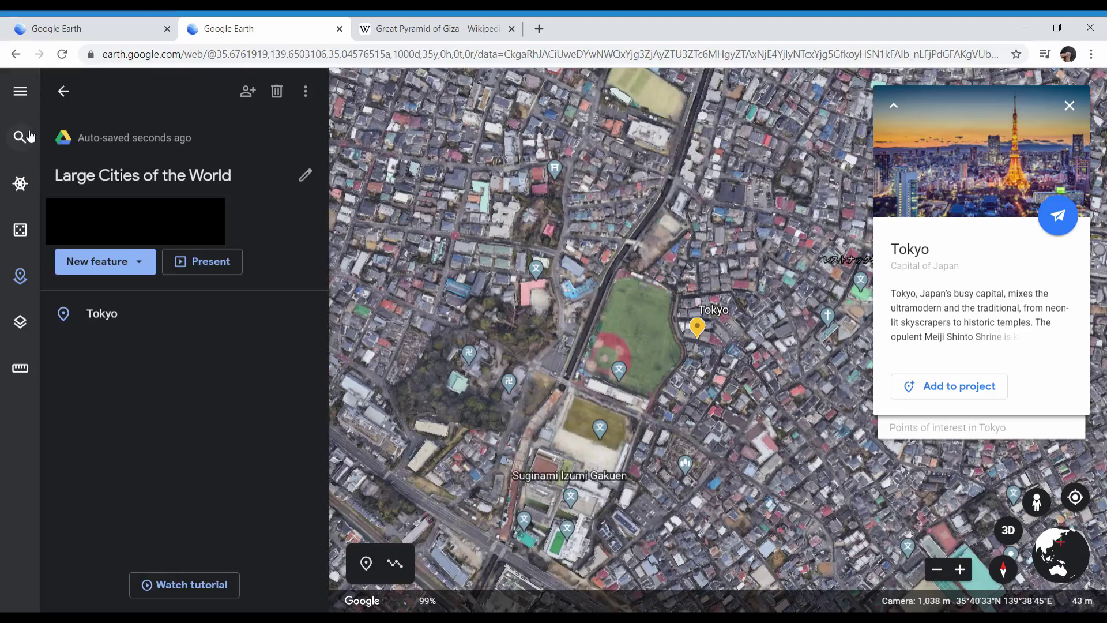
- Pan and zoom the map around the Tokyo pin
{"action": "left_click", "coordinate": [28, 136]}
{"action": "left_click", "coordinate": [517, 314]}
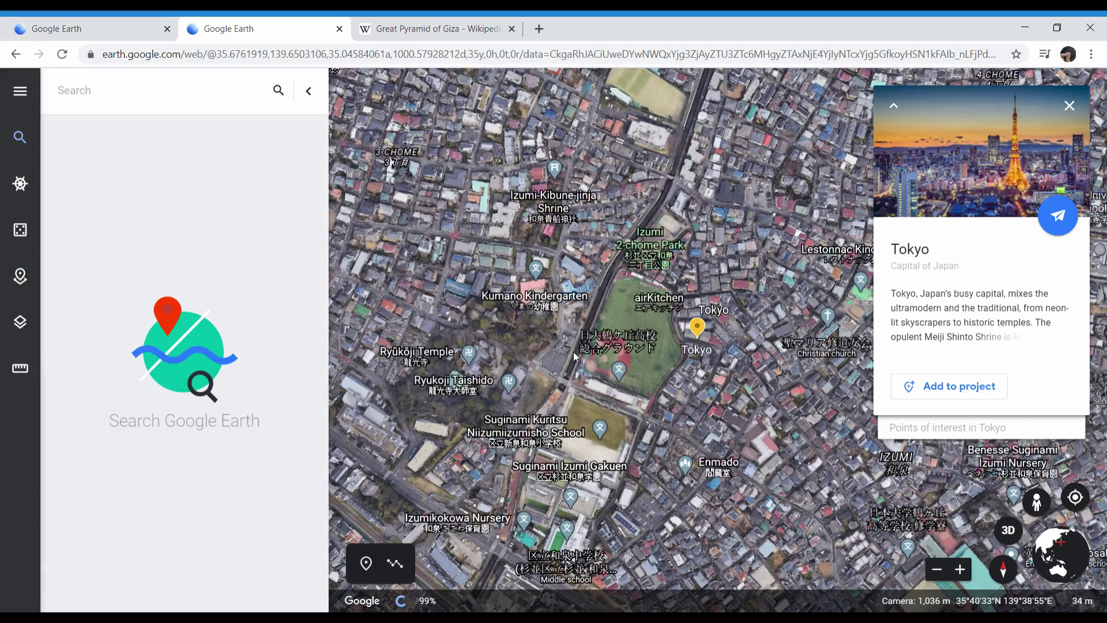
{"action": "scroll", "coordinate": [573, 352], "scroll_direction": "up", "scroll_amount": 2}
{"action": "scroll", "coordinate": [573, 352], "scroll_direction": "down", "scroll_amount": 2}
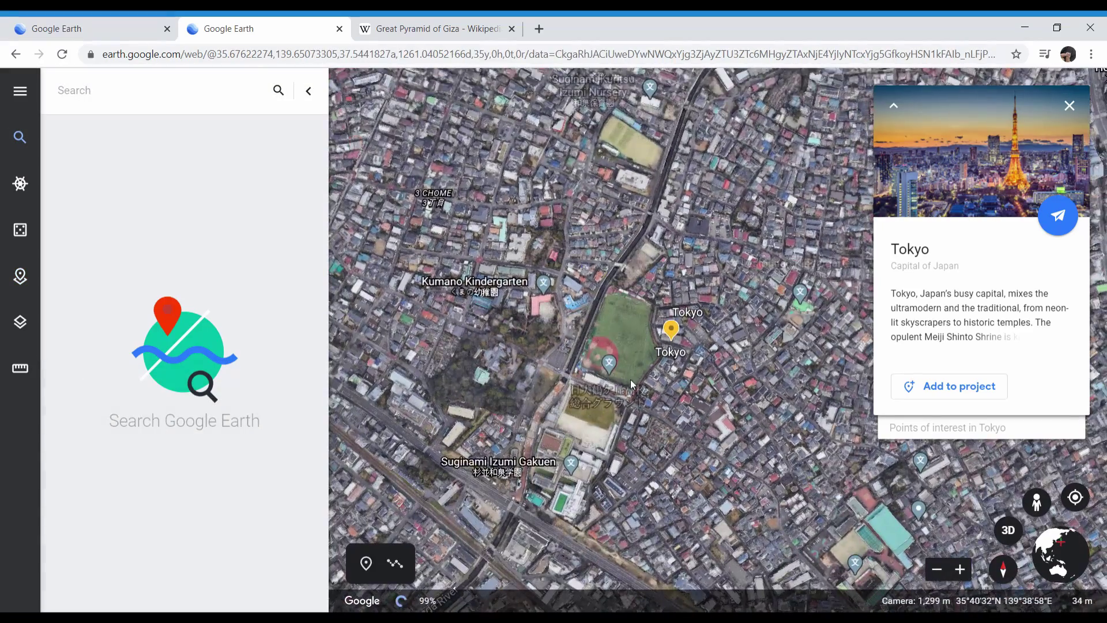
{"action": "left_click_drag", "start_coordinate": [573, 355], "coordinate": [601, 233]}
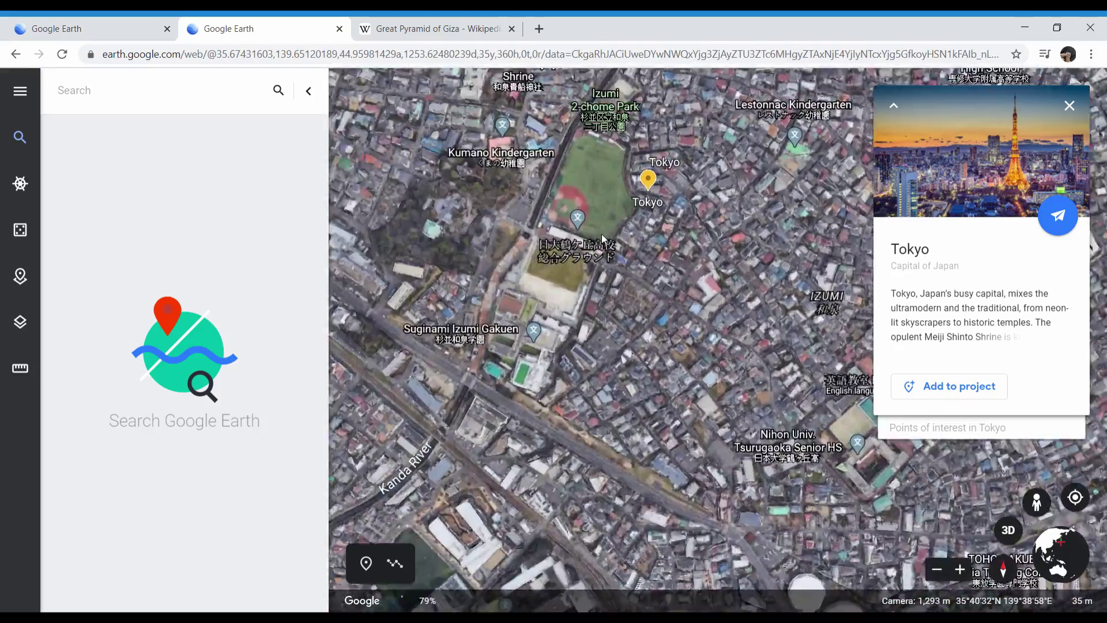
{"action": "scroll", "coordinate": [601, 233], "scroll_direction": "down", "scroll_amount": 4}
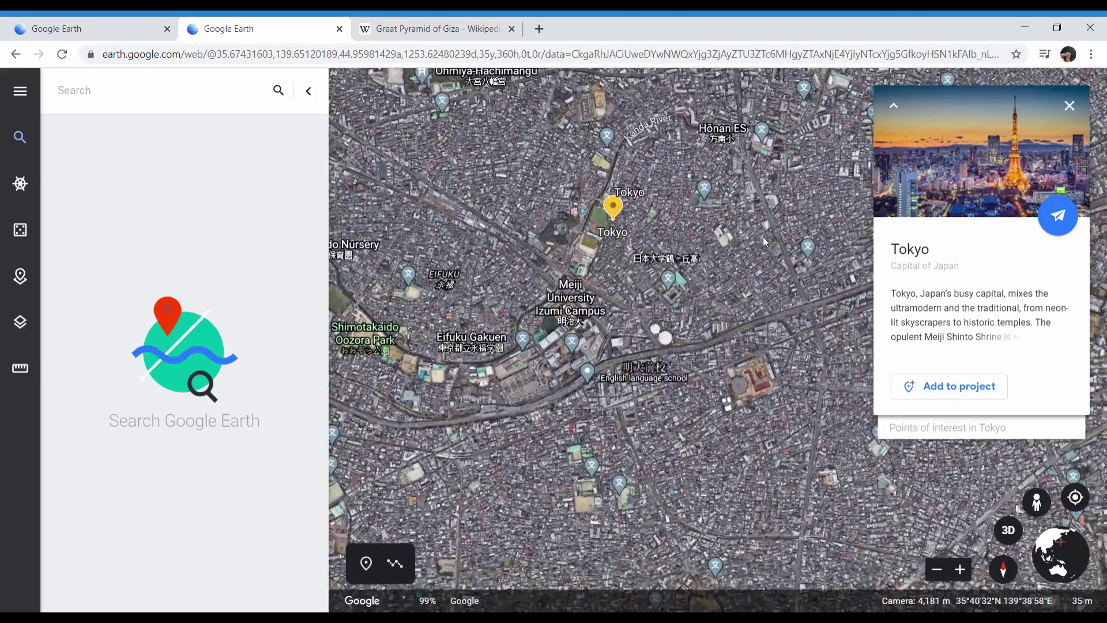
- Open Tokyo's full information page and browse through its photo gallery
{"action": "left_click", "coordinate": [934, 158]}
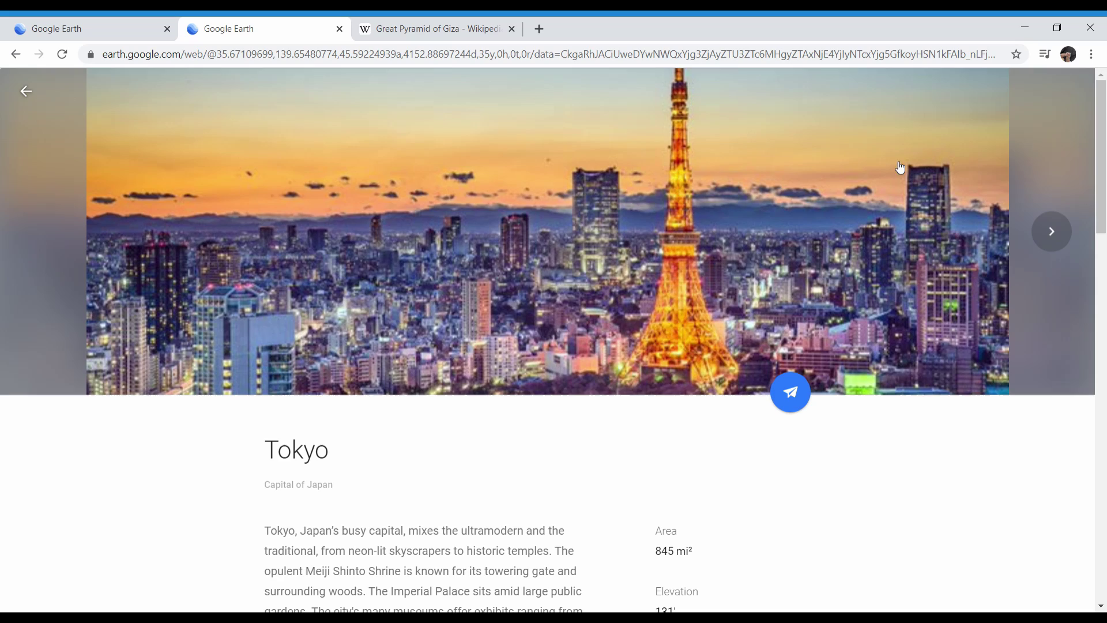
{"action": "left_click", "coordinate": [805, 256]}
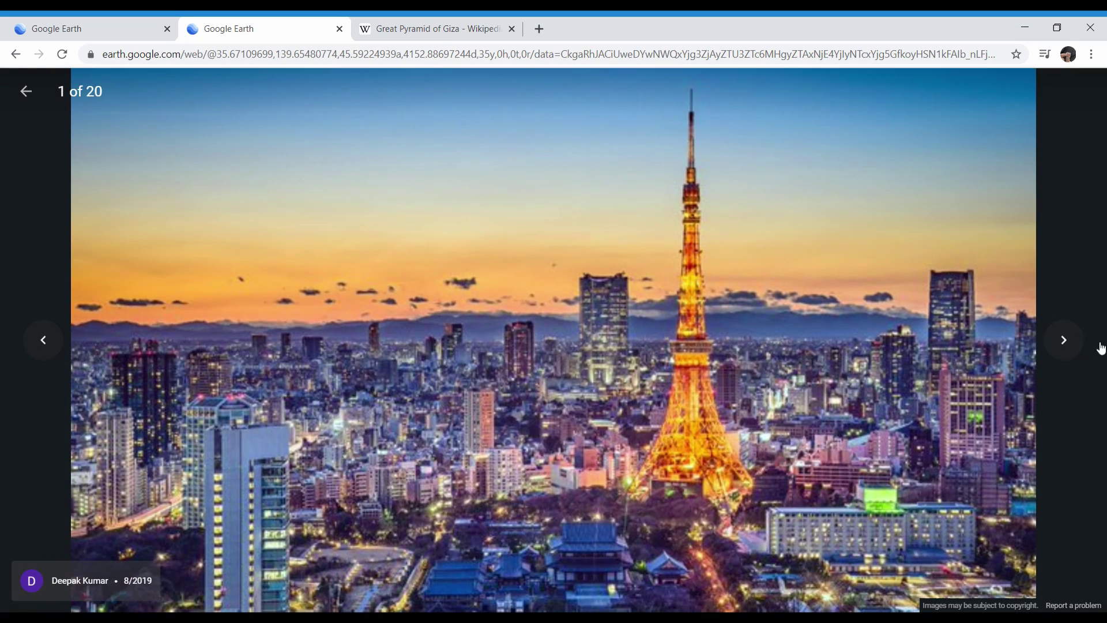
{"action": "left_click", "coordinate": [1059, 348]}
{"action": "left_click", "coordinate": [1059, 348]}
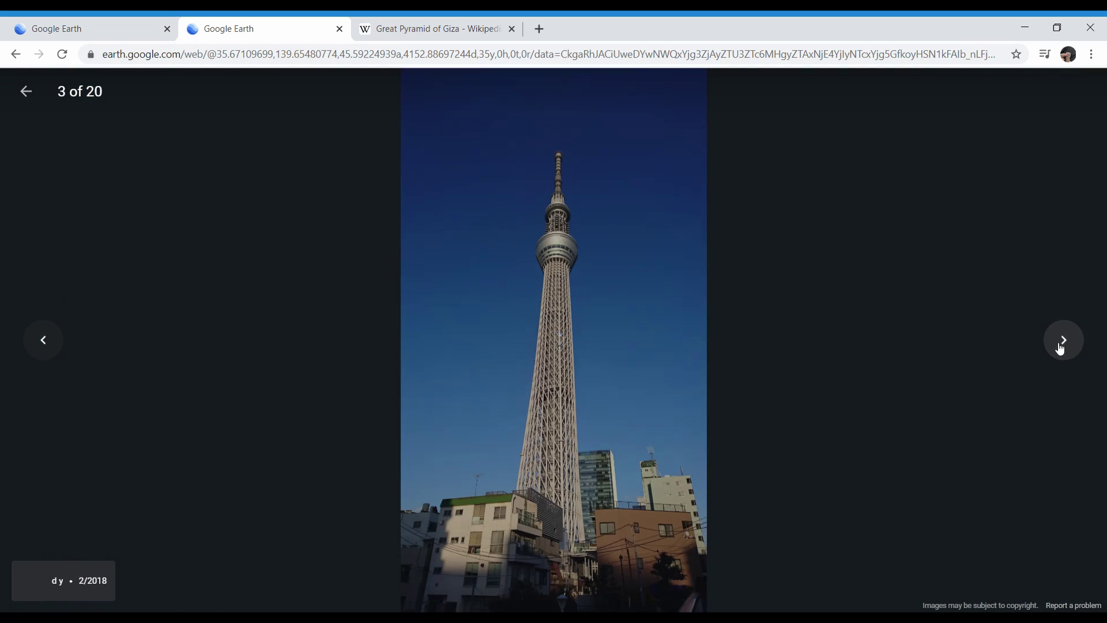
{"action": "left_click", "coordinate": [1059, 347]}
{"action": "left_click", "coordinate": [1059, 347]}
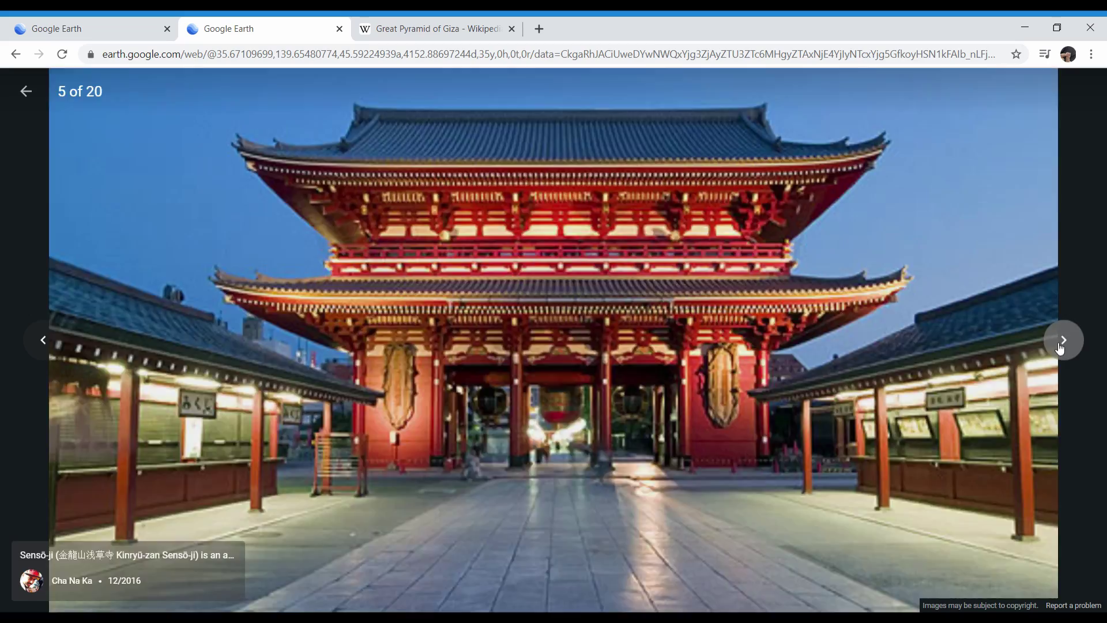
{"action": "left_click", "coordinate": [1060, 348]}
{"action": "left_click", "coordinate": [1060, 347]}
{"action": "left_click", "coordinate": [1060, 348]}
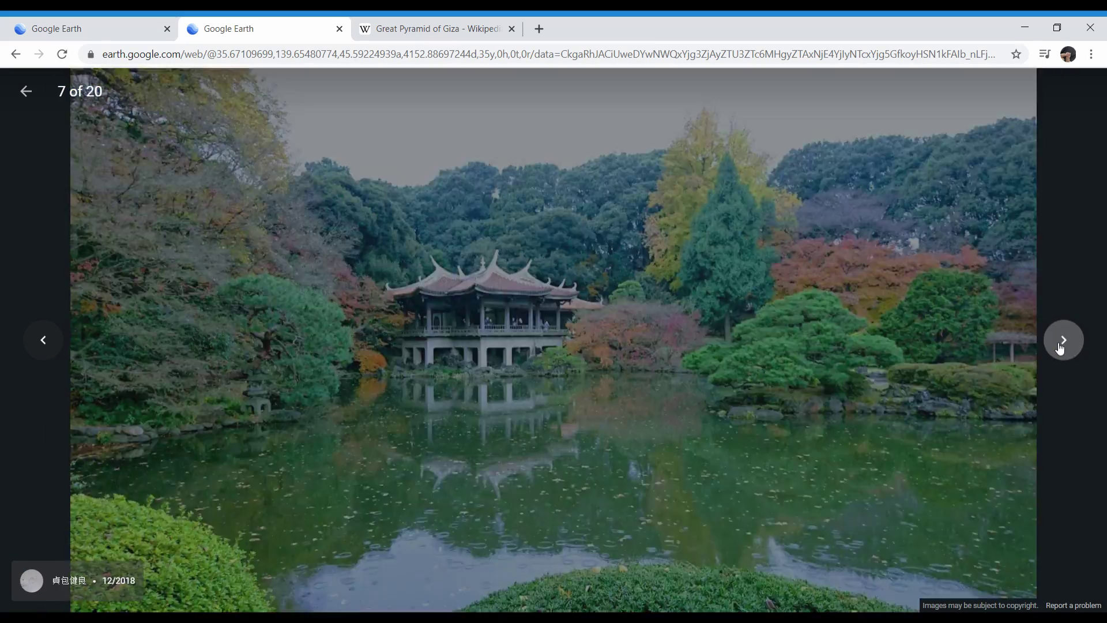
{"action": "left_click", "coordinate": [26, 91]}
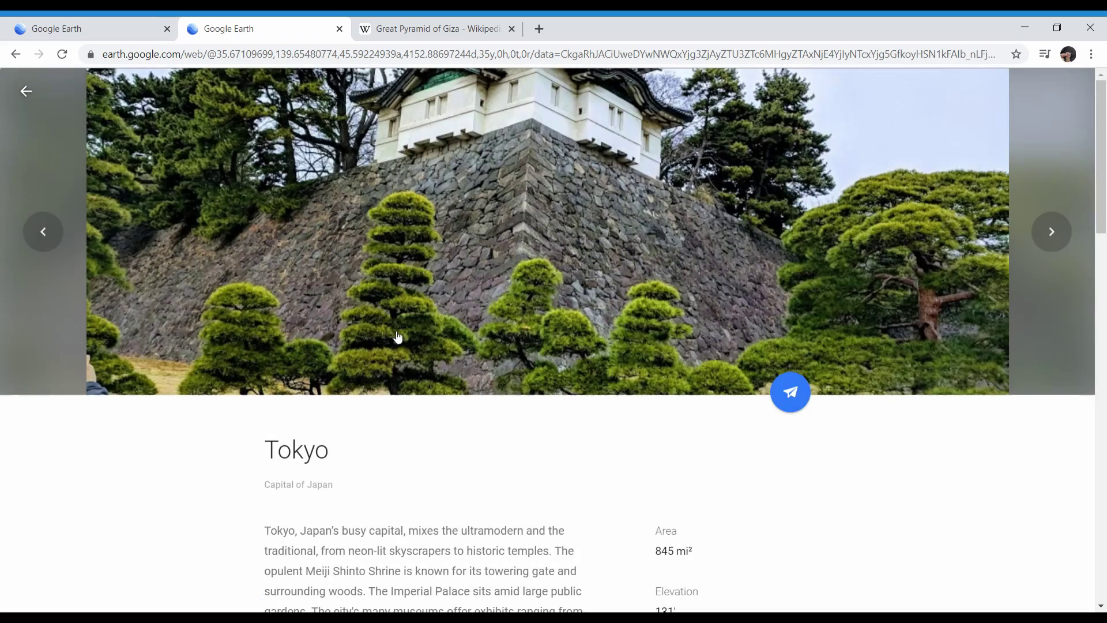
- Read through the Tokyo description, then close the full details back to the map
{"action": "scroll", "coordinate": [407, 365], "scroll_direction": "down", "scroll_amount": 4}
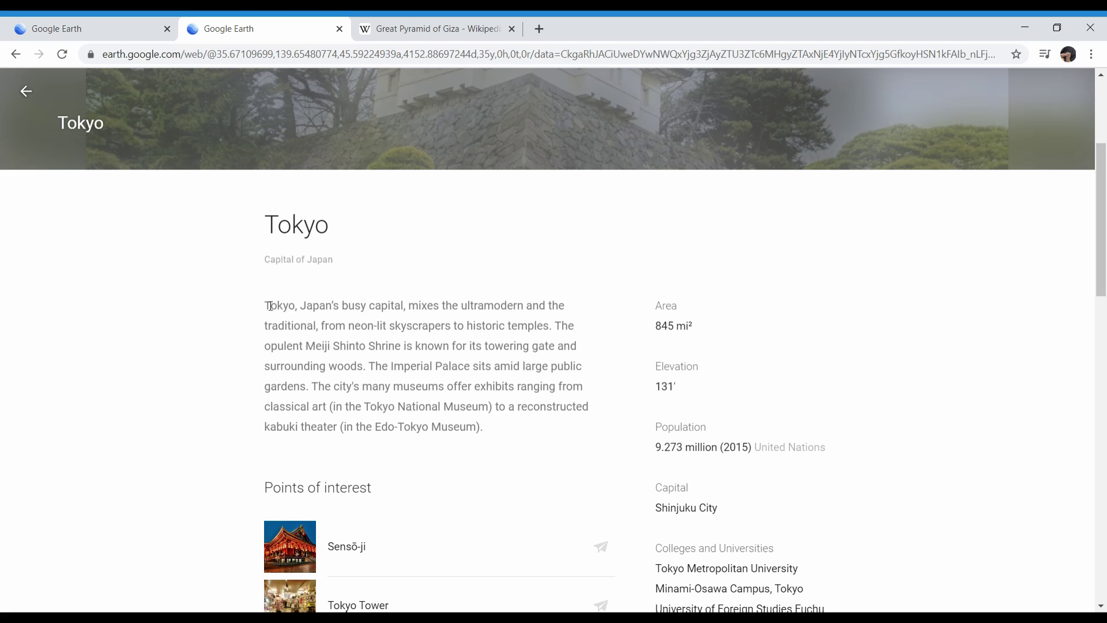
{"action": "left_click_drag", "start_coordinate": [270, 306], "coordinate": [551, 449]}
{"action": "left_click", "coordinate": [551, 449]}
{"action": "scroll", "coordinate": [730, 435], "scroll_direction": "down", "scroll_amount": 3}
{"action": "scroll", "coordinate": [733, 436], "scroll_direction": "down", "scroll_amount": 2}
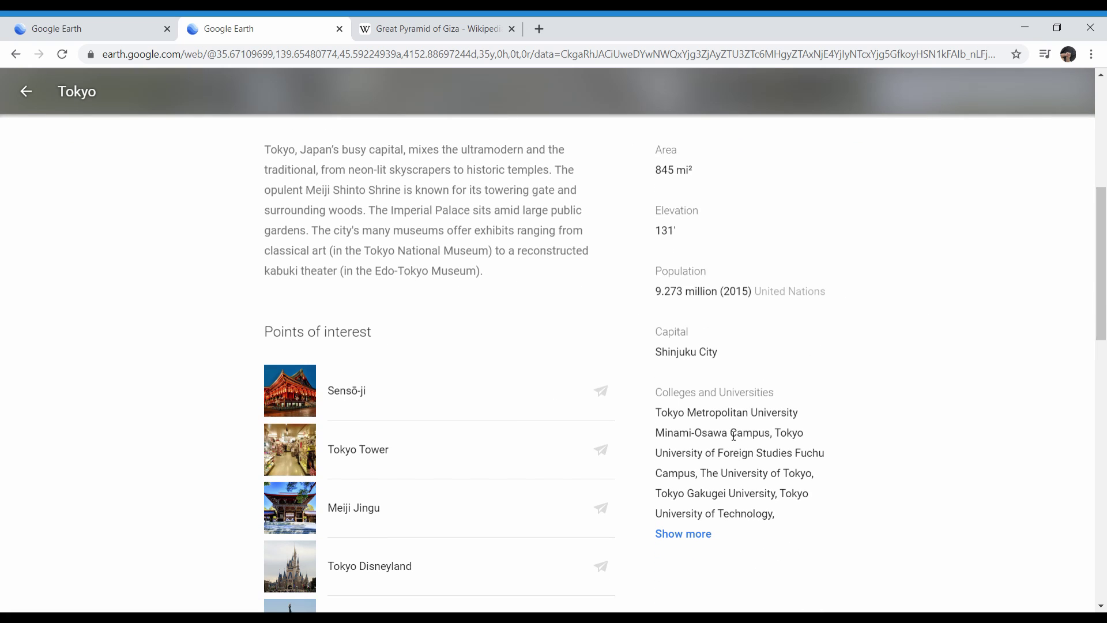
{"action": "scroll", "coordinate": [733, 436], "scroll_direction": "up", "scroll_amount": 5}
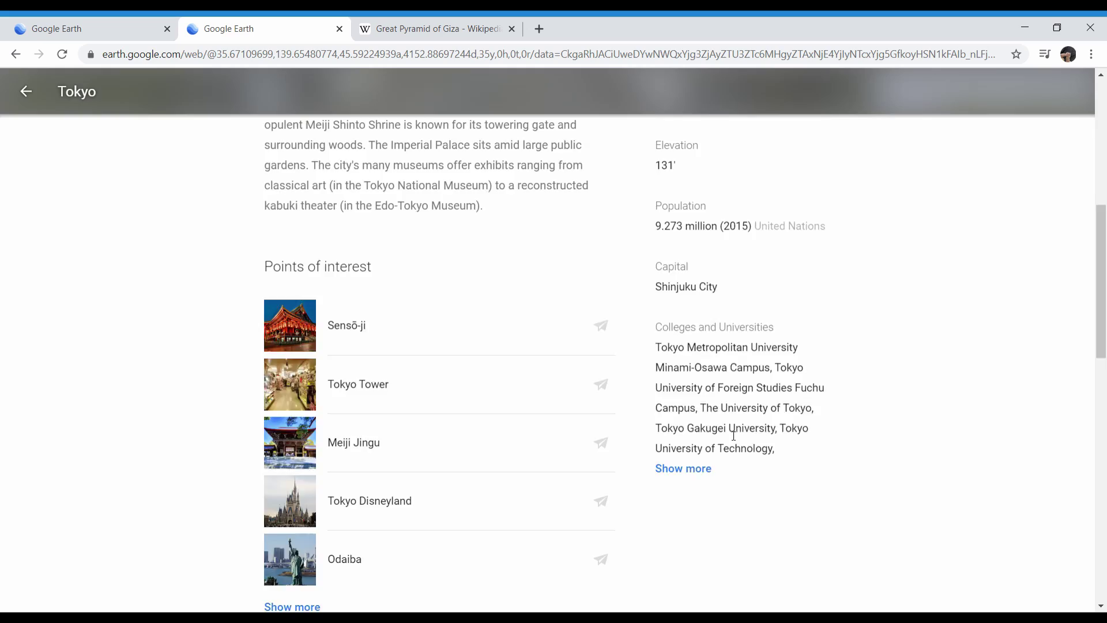
{"action": "left_click", "coordinate": [23, 92]}
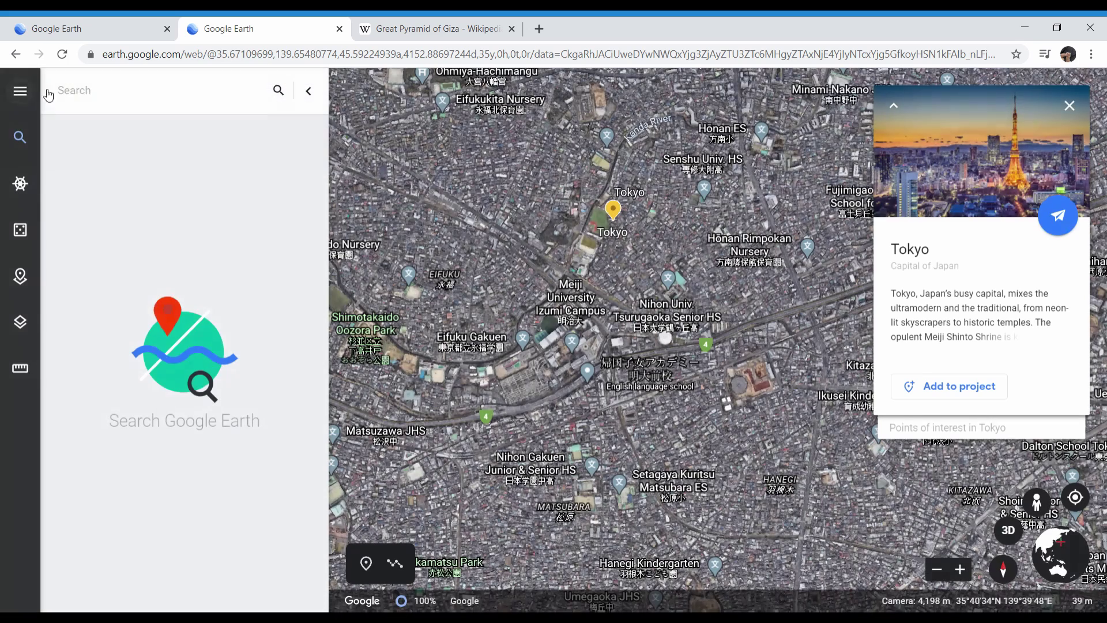
- Search for 'New York' to fly to New York City
{"action": "left_click", "coordinate": [109, 98]}
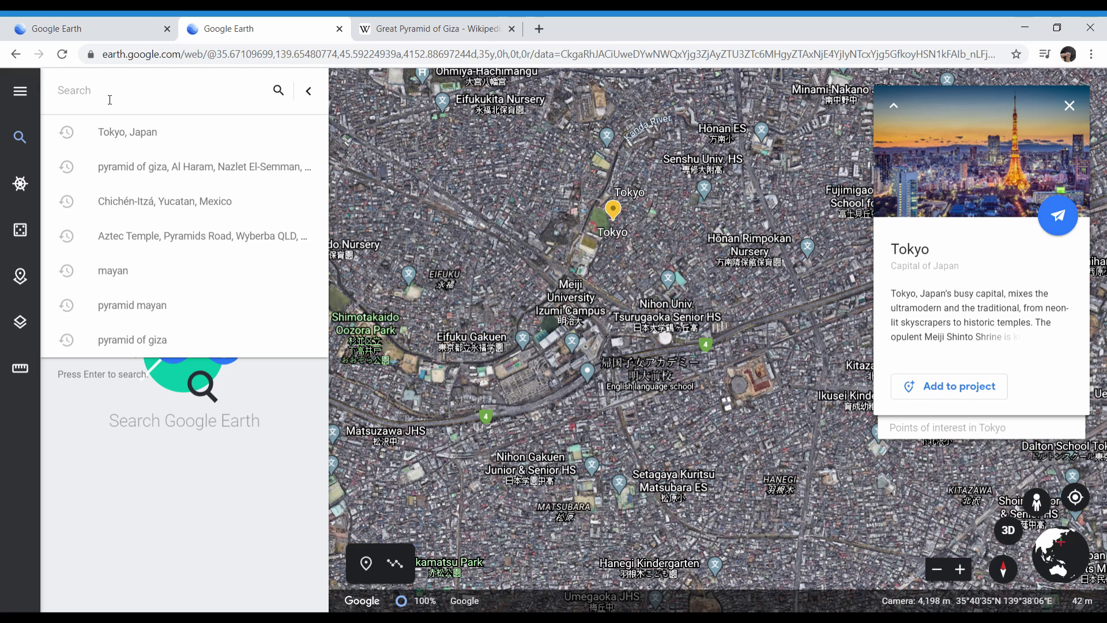
{"action": "type", "text": "New"}
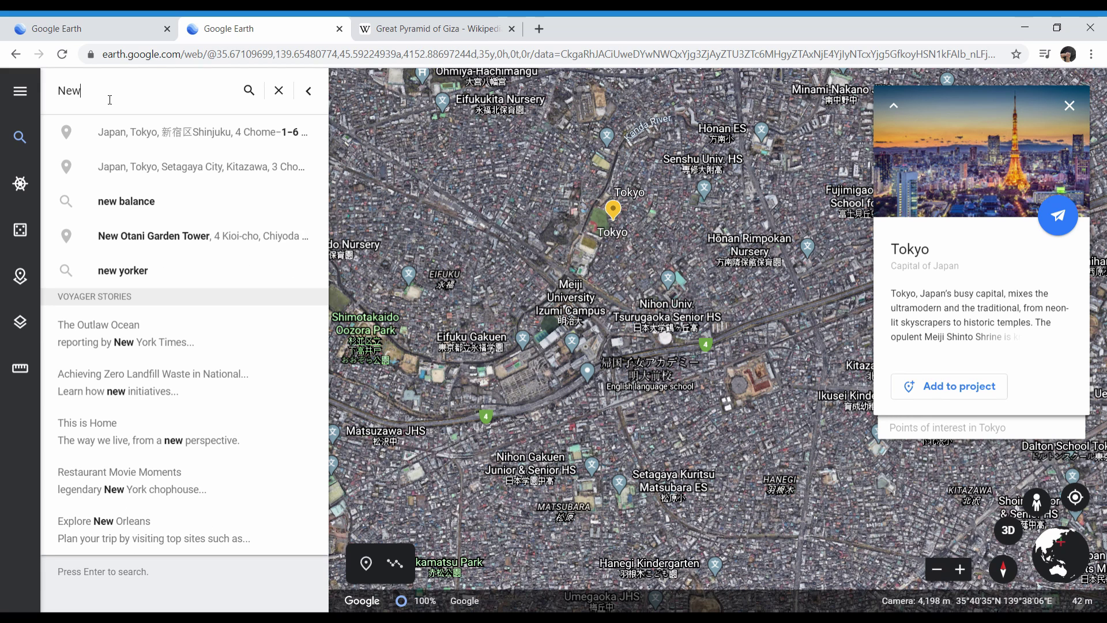
{"action": "type", "text": " York"}
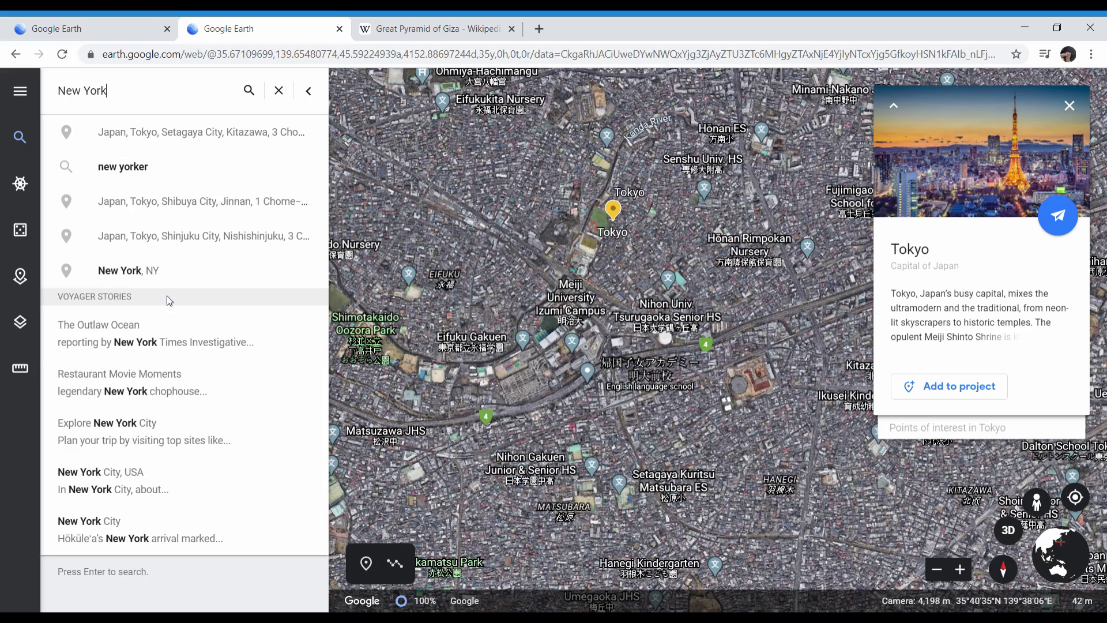
{"action": "key", "text": "Return"}
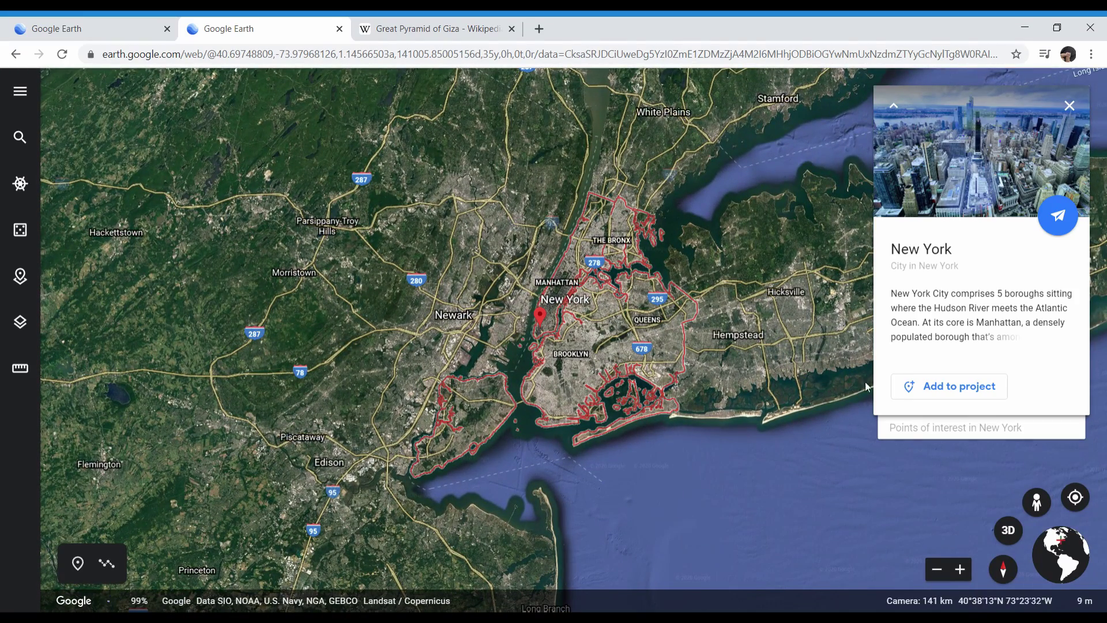
- Look around Manhattan and Brooklyn, then save New York into Large Cities of the World
{"action": "scroll", "coordinate": [657, 389], "scroll_direction": "up", "scroll_amount": 5}
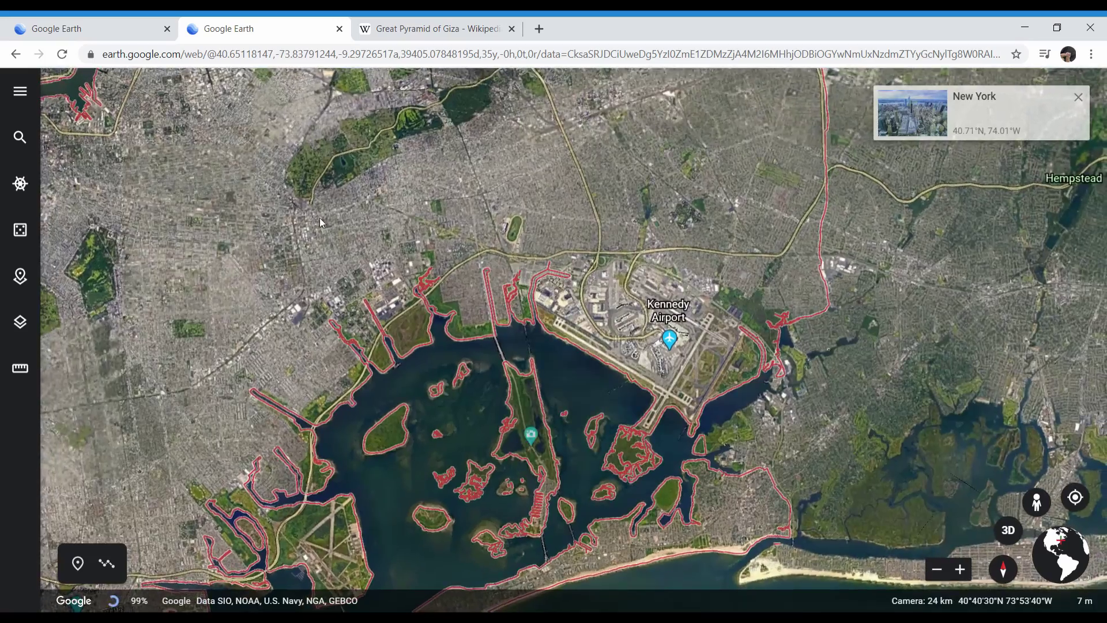
{"action": "left_click_drag", "start_coordinate": [319, 217], "coordinate": [519, 382]}
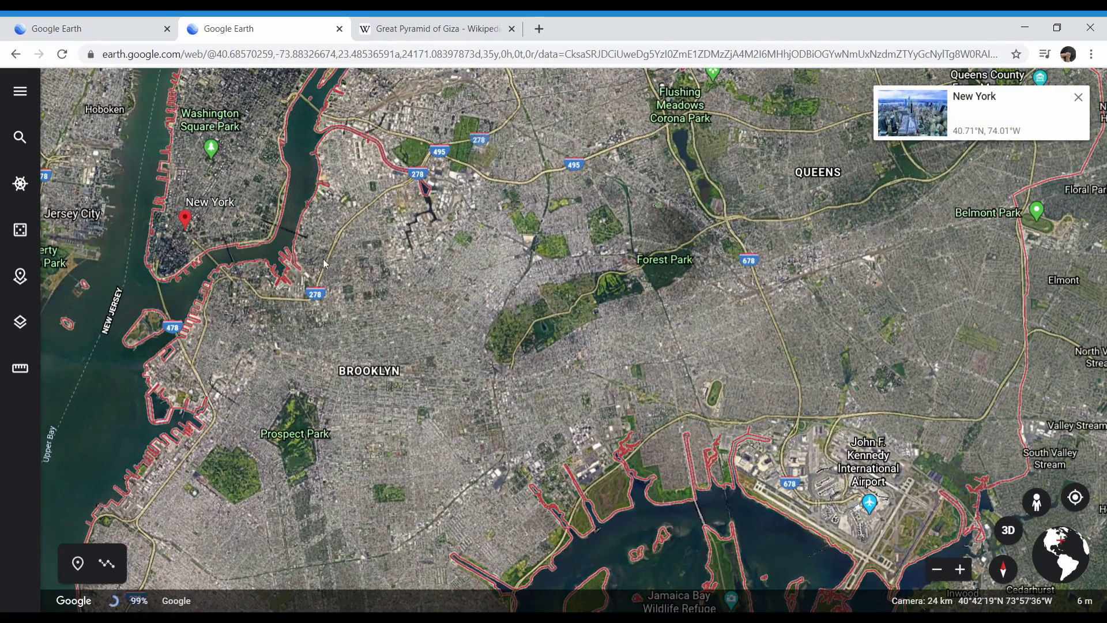
{"action": "left_click_drag", "start_coordinate": [351, 233], "coordinate": [548, 370]}
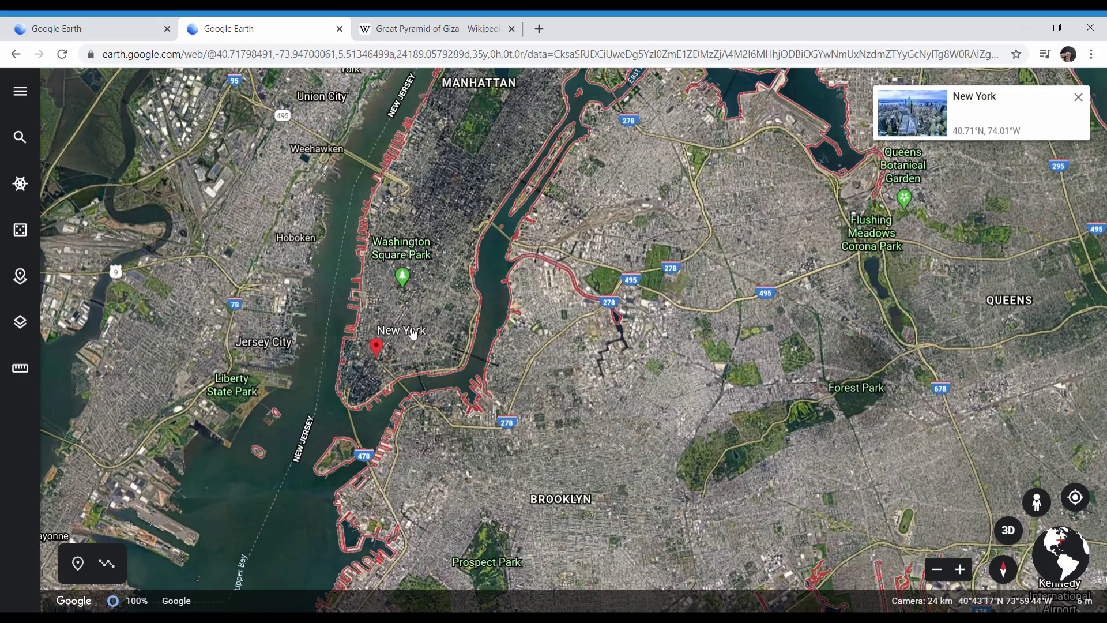
{"action": "left_click", "coordinate": [914, 109]}
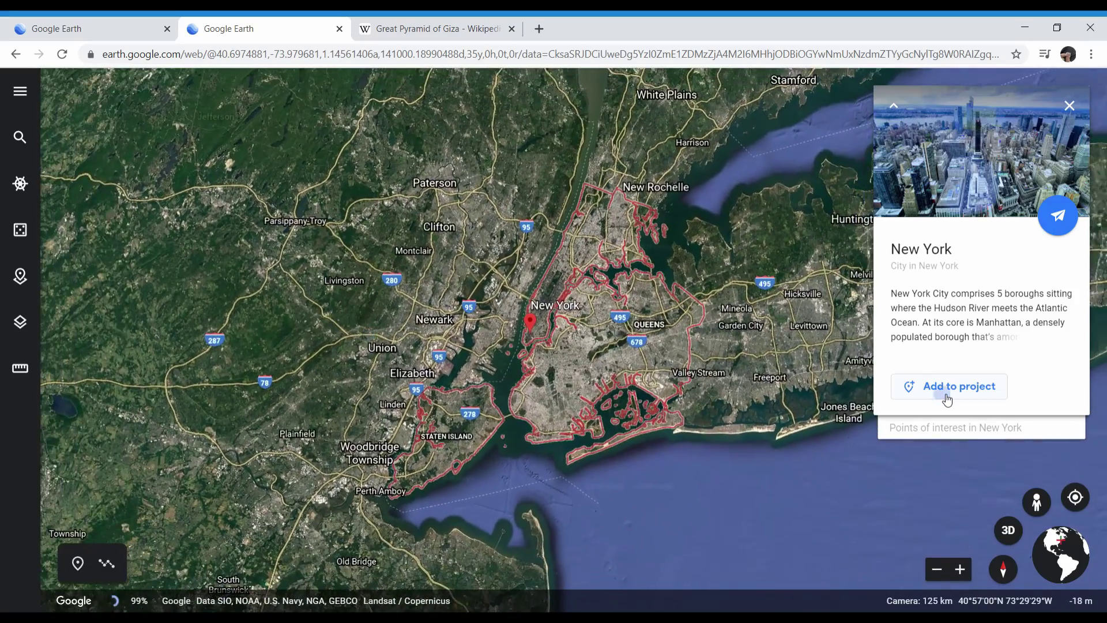
{"action": "left_click", "coordinate": [947, 397]}
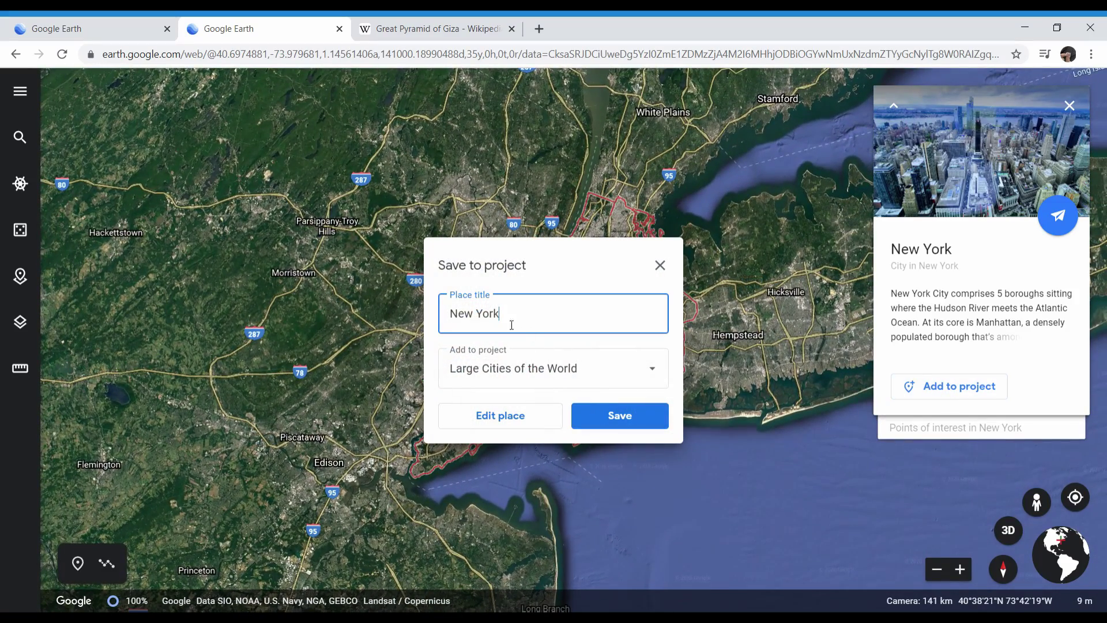
{"action": "left_click", "coordinate": [614, 417]}
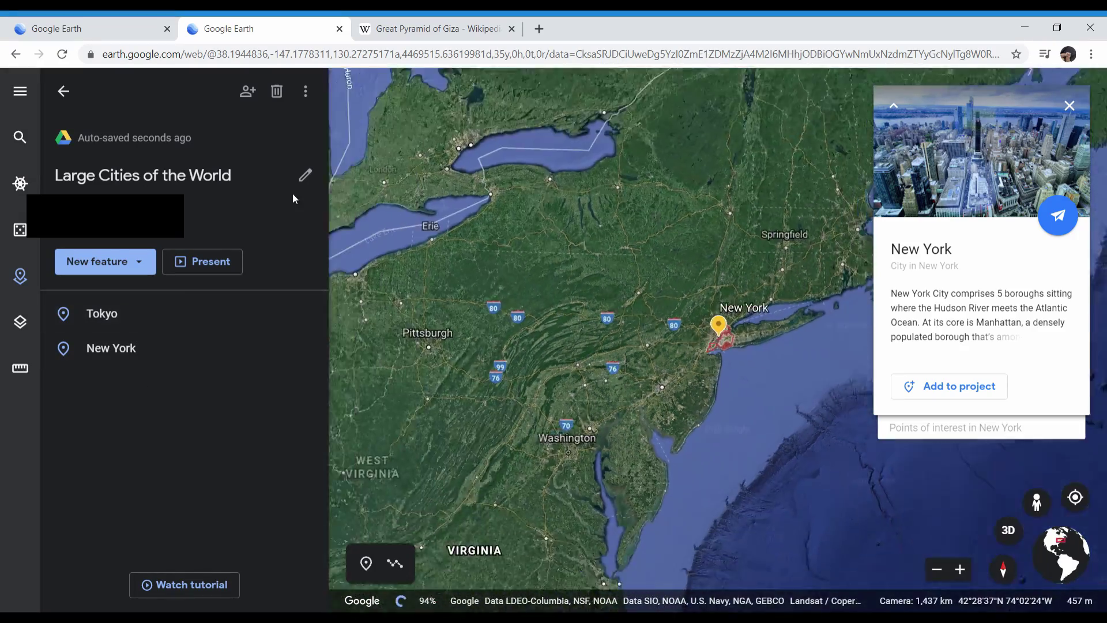
- Search 'los angeles' and pick the Los Angeles, CA suggestion
{"action": "left_click", "coordinate": [20, 137]}
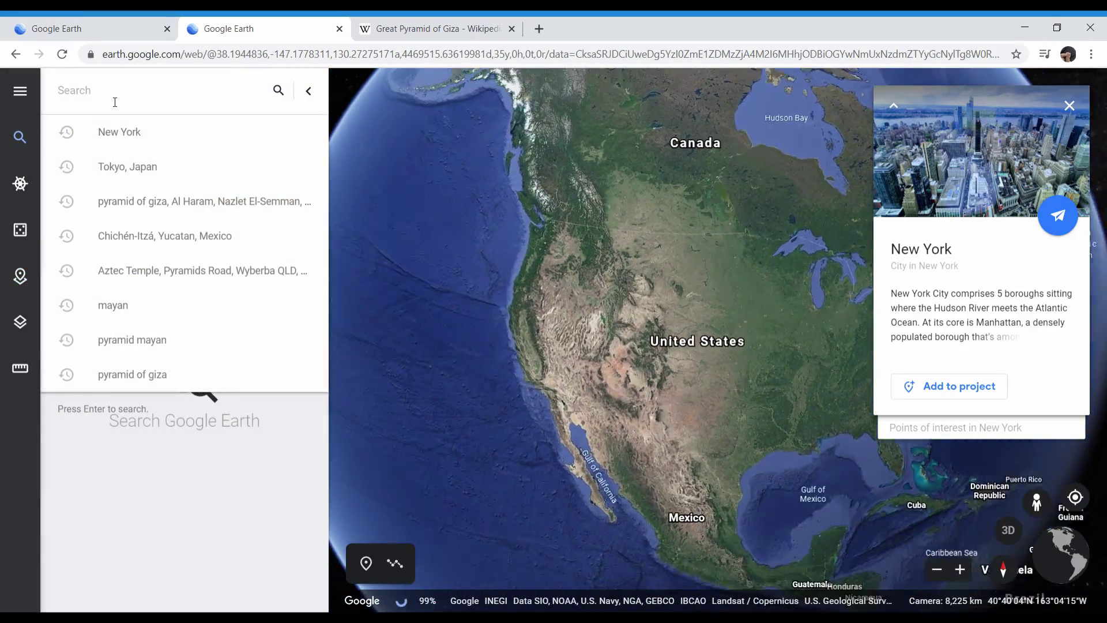
{"action": "type", "text": "los"}
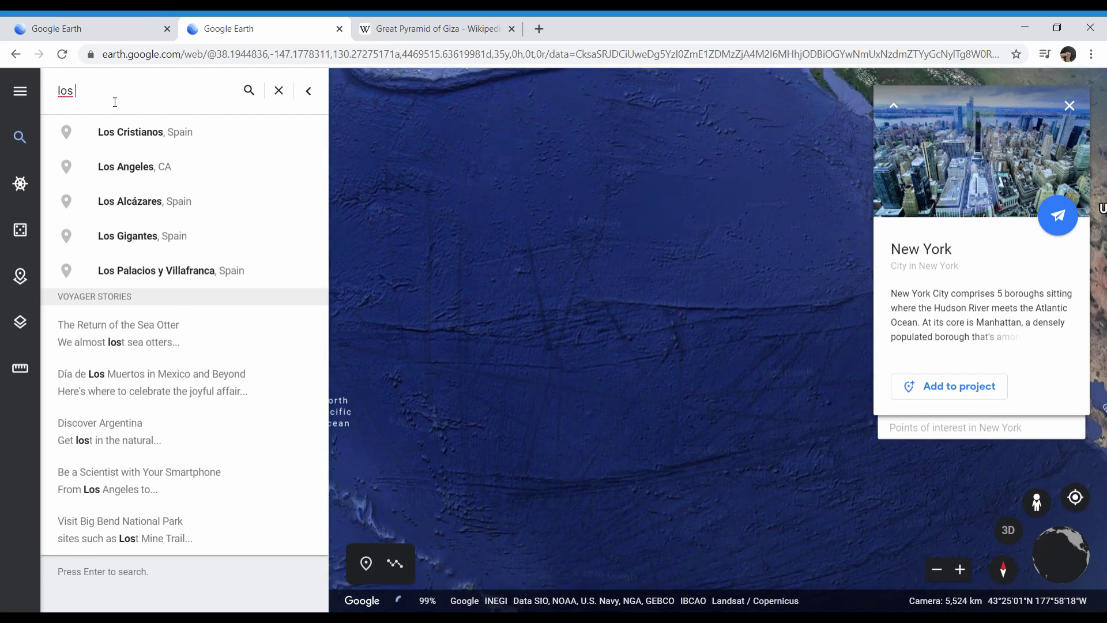
{"action": "type", "text": " ange"}
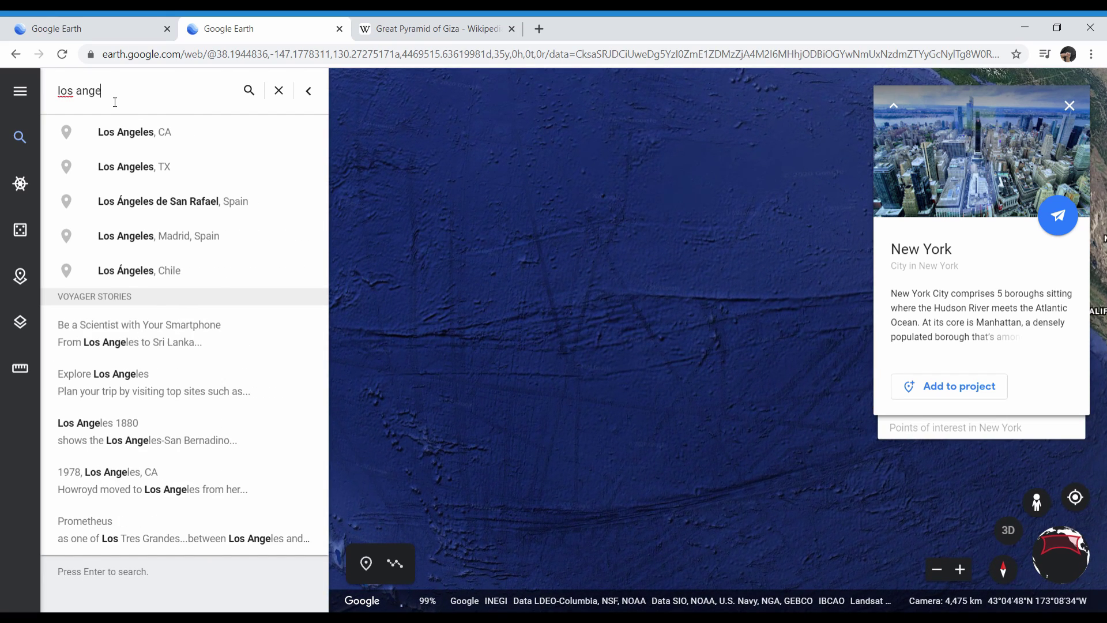
{"action": "type", "text": "les"}
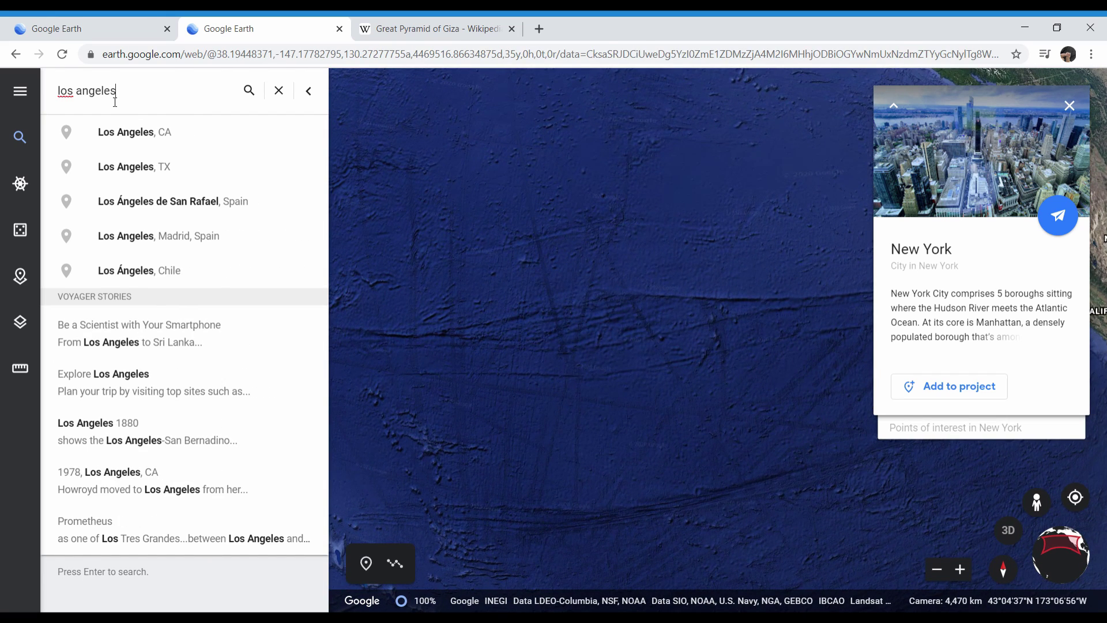
{"action": "left_click", "coordinate": [140, 132]}
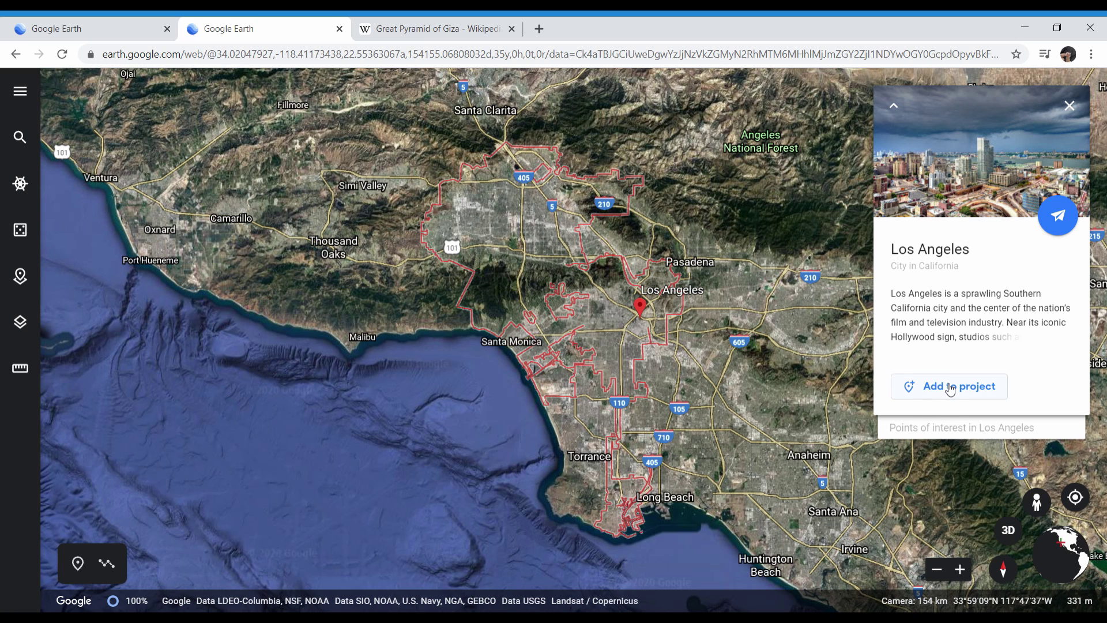
- Save Los Angeles from its card into the Large Cities of the World project
{"action": "left_click", "coordinate": [950, 389]}
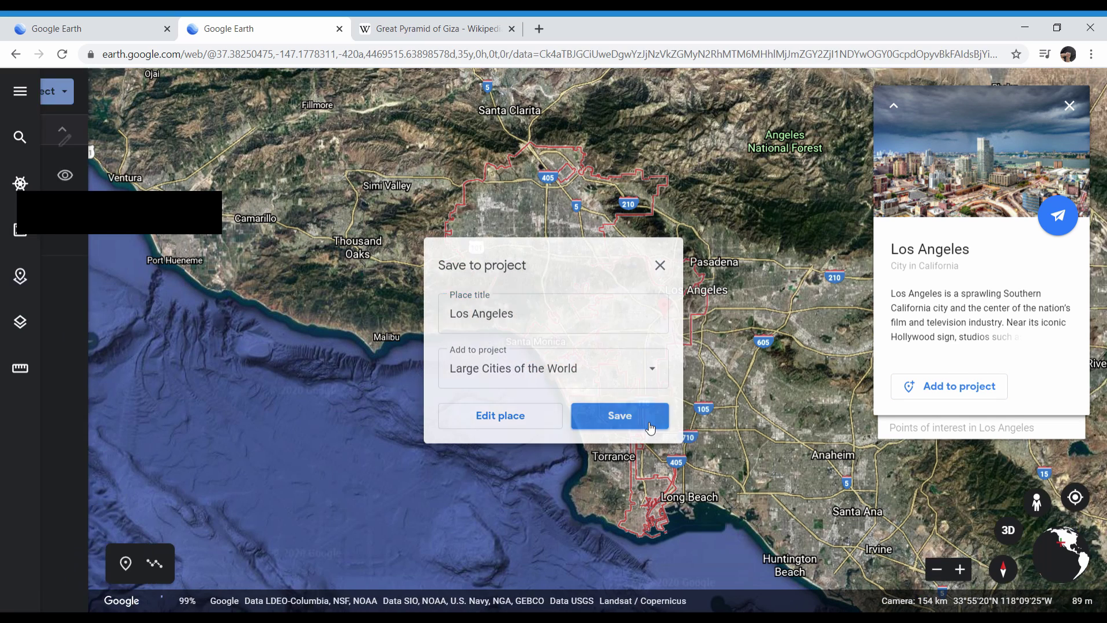
{"action": "left_click", "coordinate": [620, 416]}
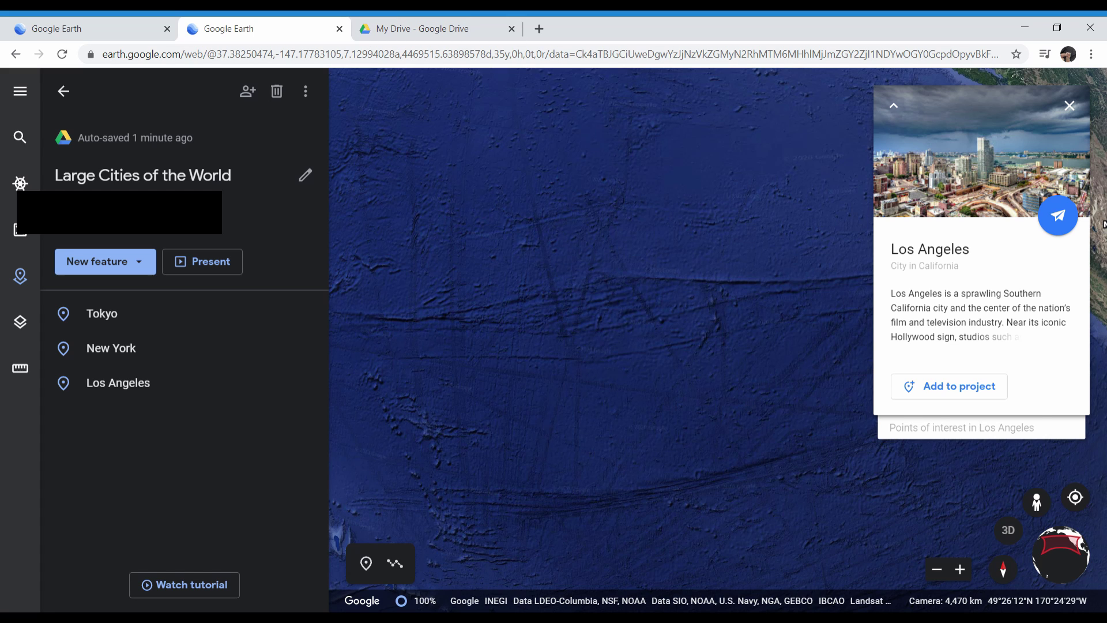
- In My Drive, share the Large Cities of the World file so anyone with the link can view
{"action": "left_click", "coordinate": [399, 26]}
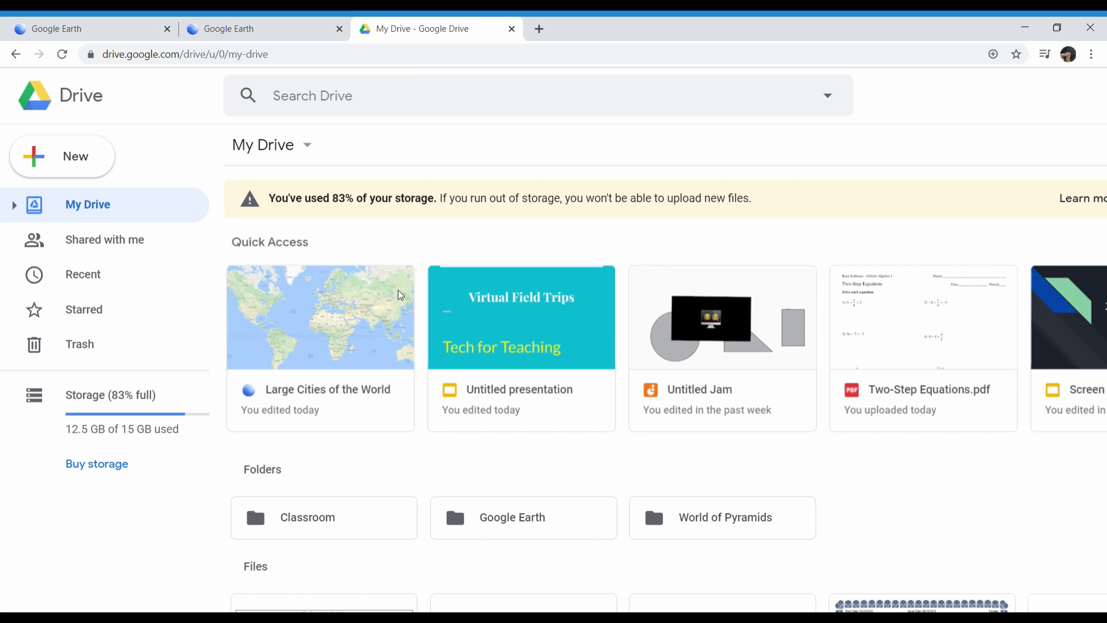
{"action": "right_click", "coordinate": [344, 346]}
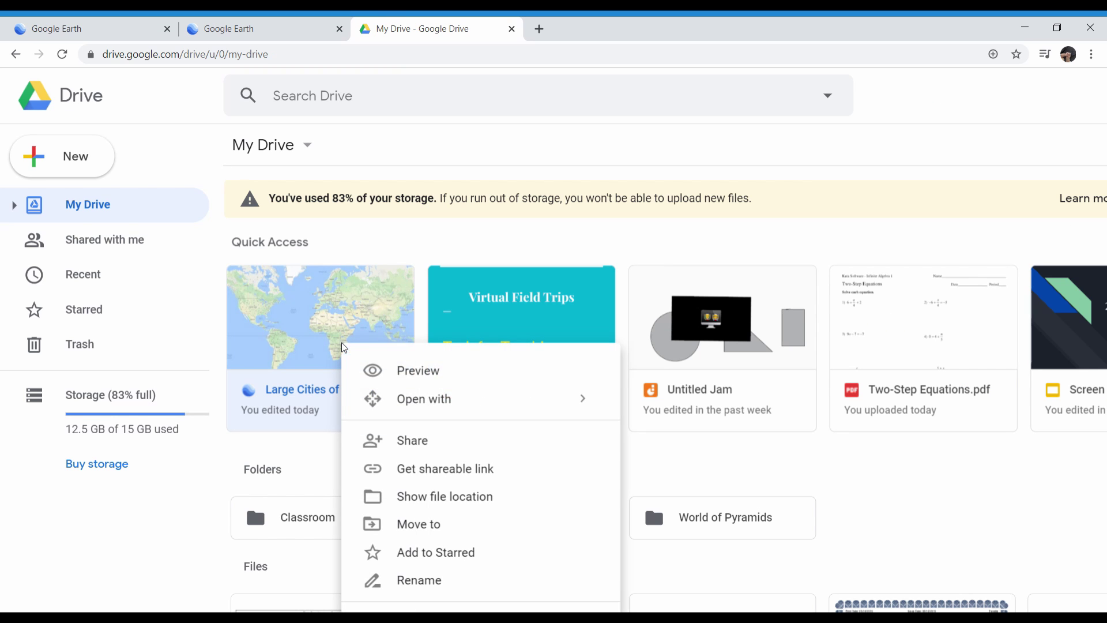
{"action": "left_click", "coordinate": [478, 243]}
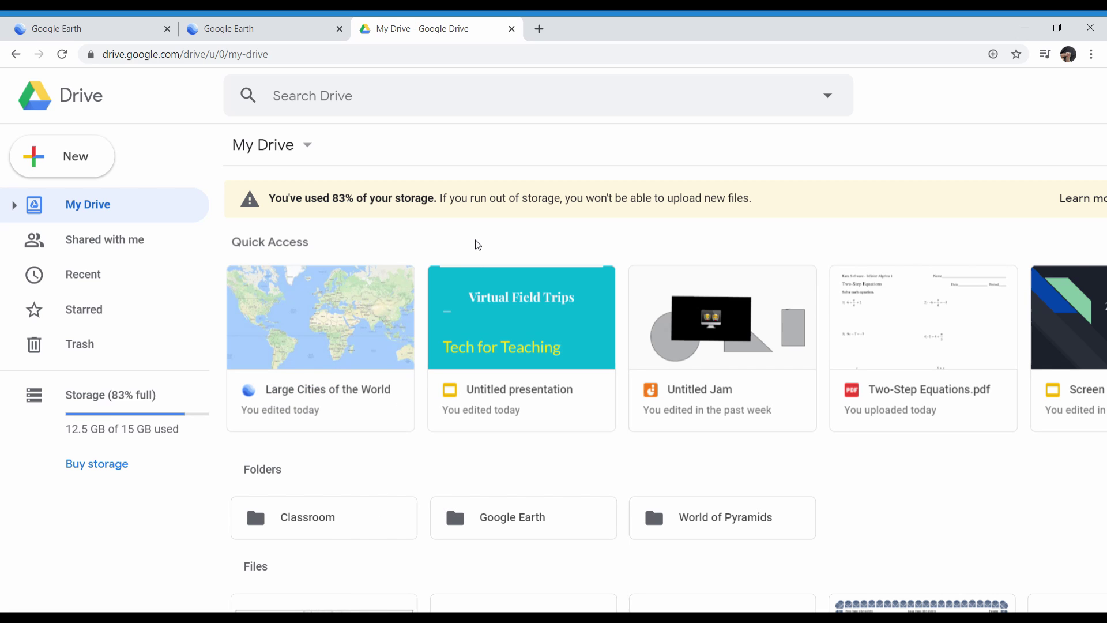
{"action": "right_click", "coordinate": [355, 319]}
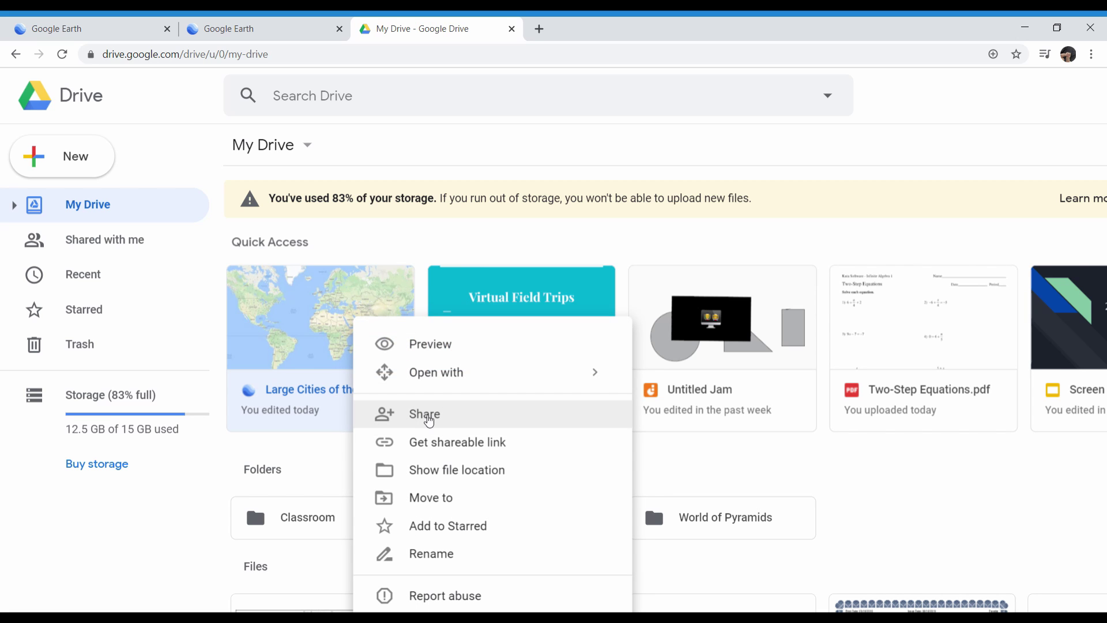
{"action": "left_click", "coordinate": [432, 425]}
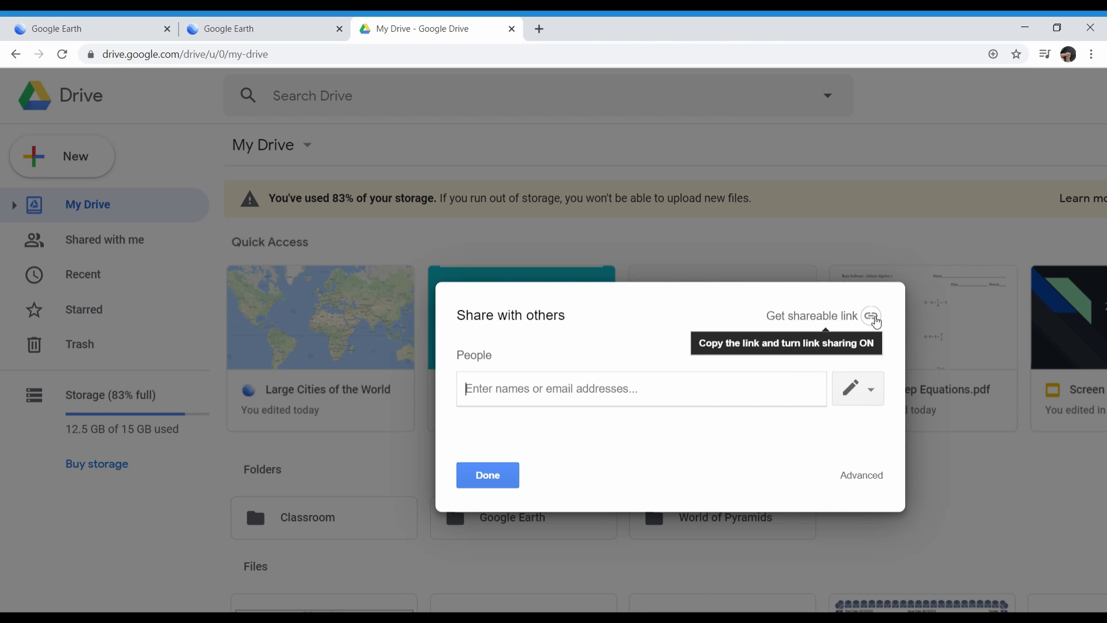
{"action": "left_click", "coordinate": [871, 316]}
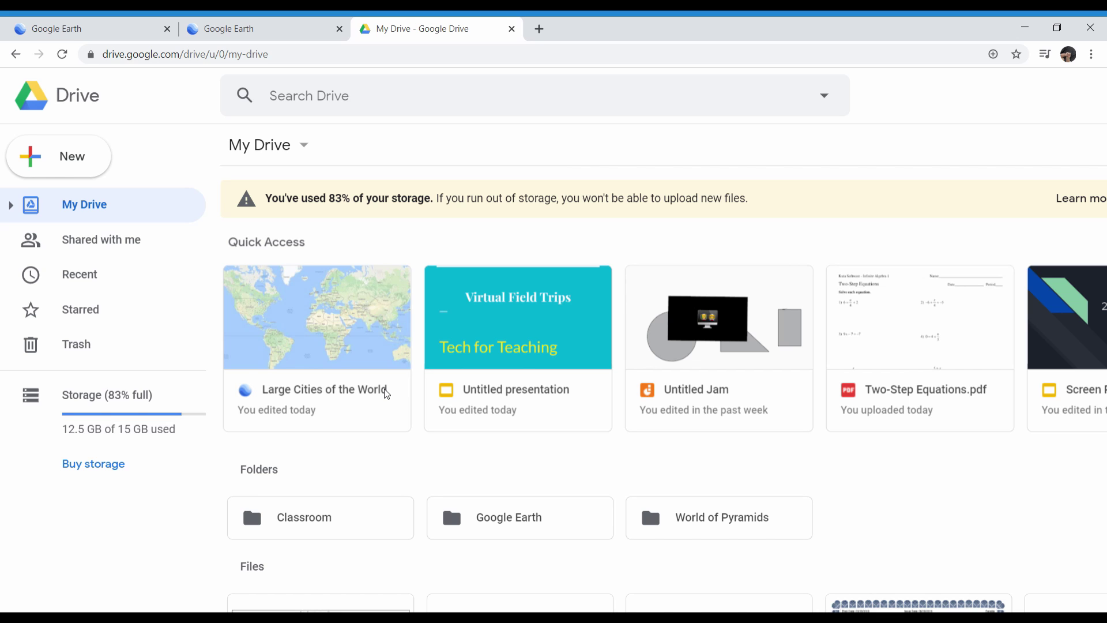
- Go back to the Google Earth project listing Tokyo, New York and Los Angeles
{"action": "left_click", "coordinate": [240, 26]}
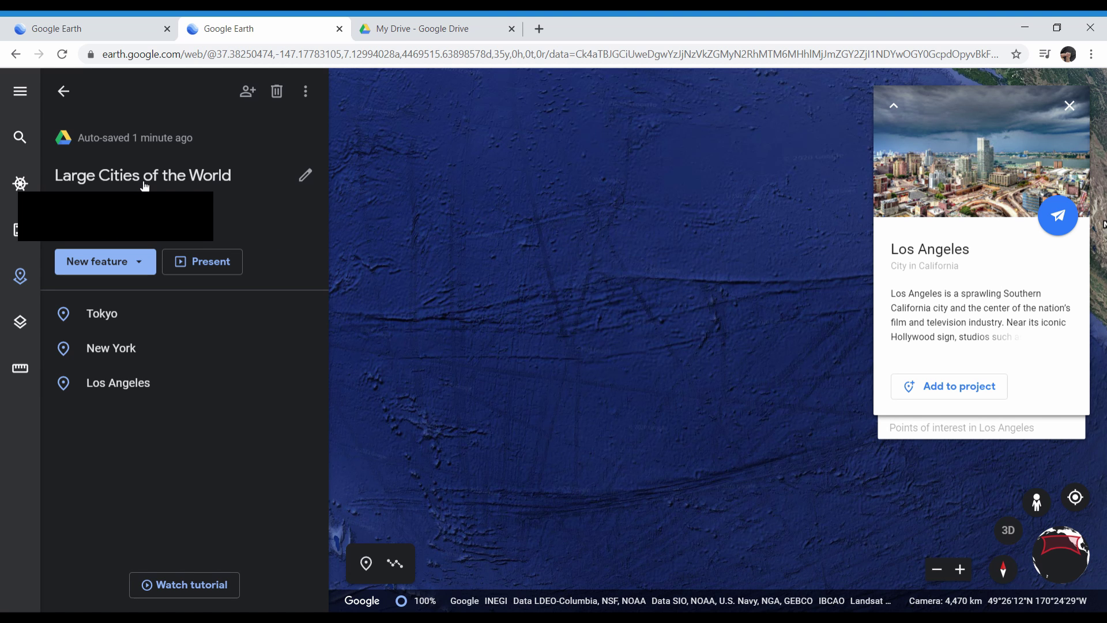
{"action": "mouse_move", "coordinate": [121, 331]}
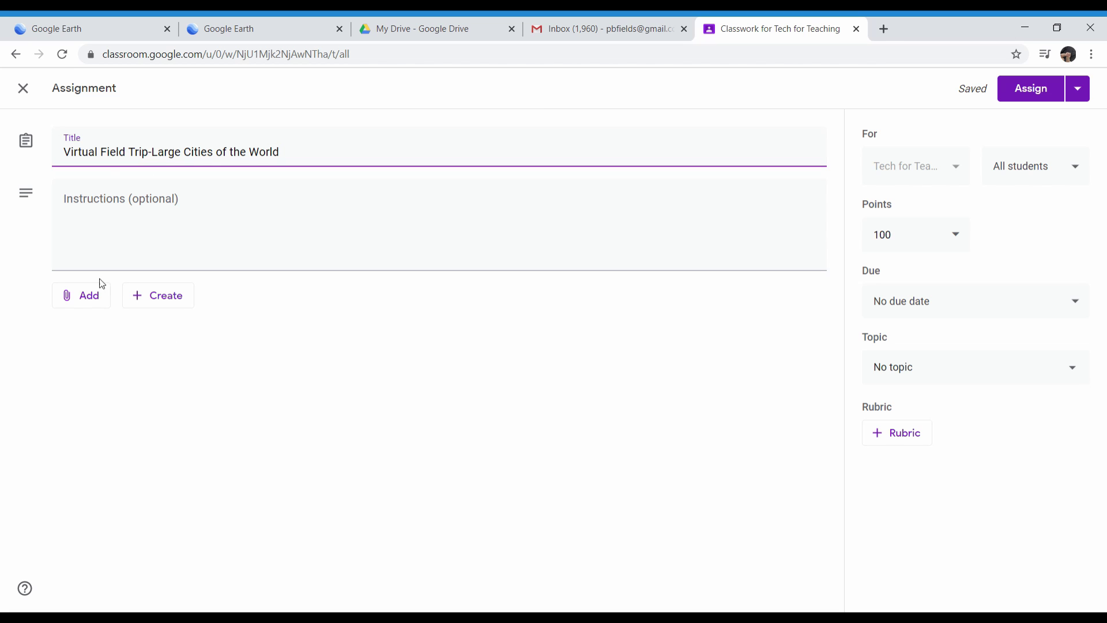
- Attach the copied Large Cities of the World link to the assignment
{"action": "left_click", "coordinate": [89, 295]}
{"action": "left_click", "coordinate": [108, 358]}
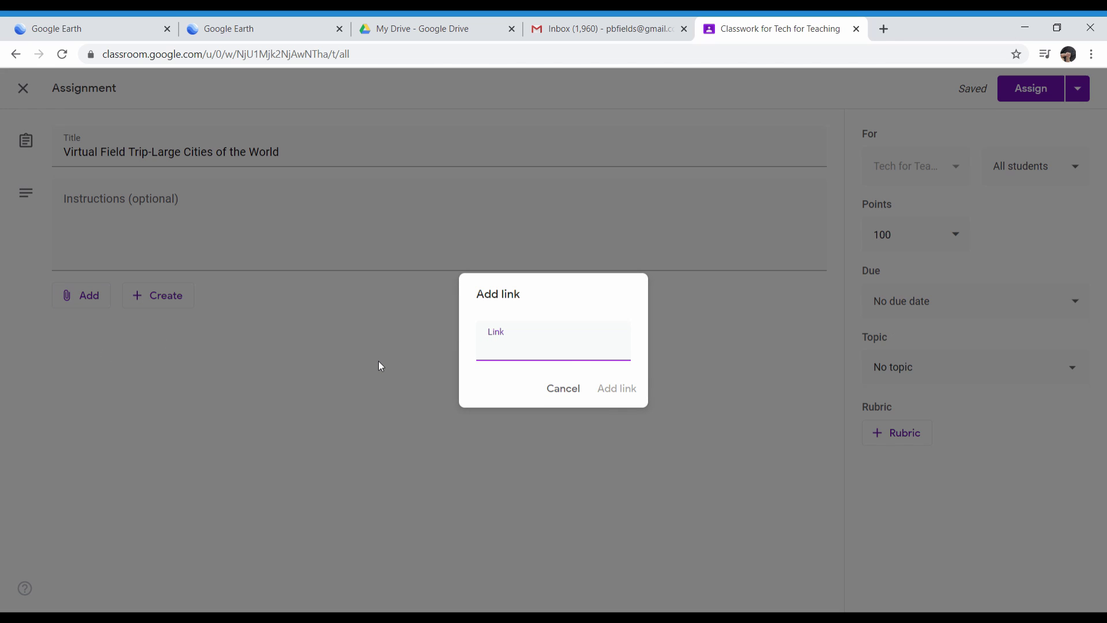
{"action": "key", "text": "ctrl+v"}
{"action": "left_click", "coordinate": [612, 388]}
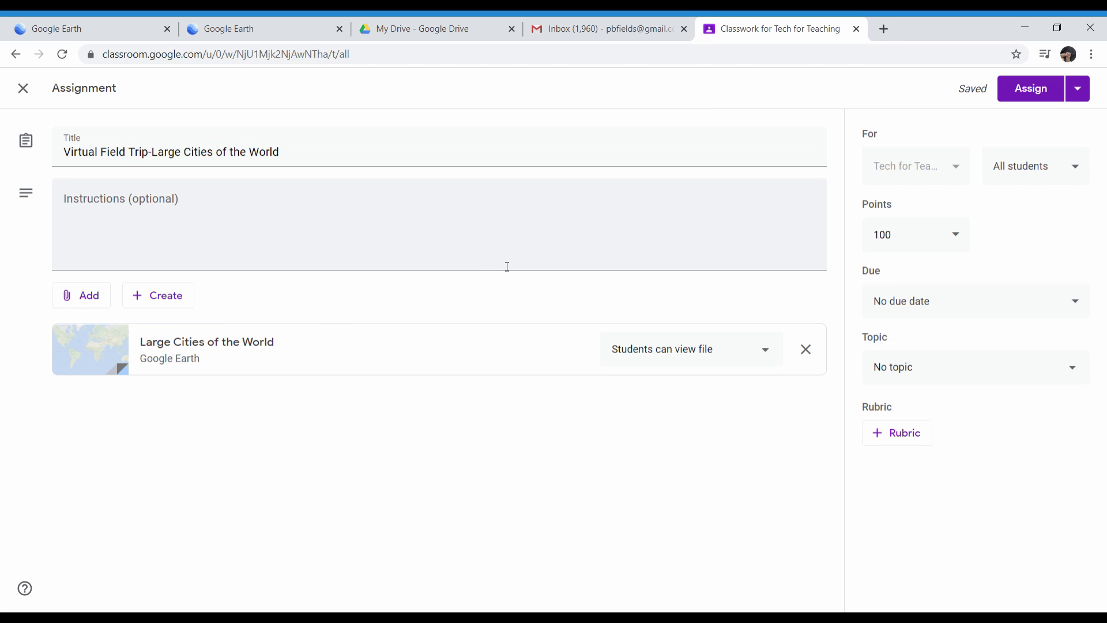
- Assign the Virtual Field Trip and open its attached Large Cities of the World project
{"action": "left_click", "coordinate": [1051, 92]}
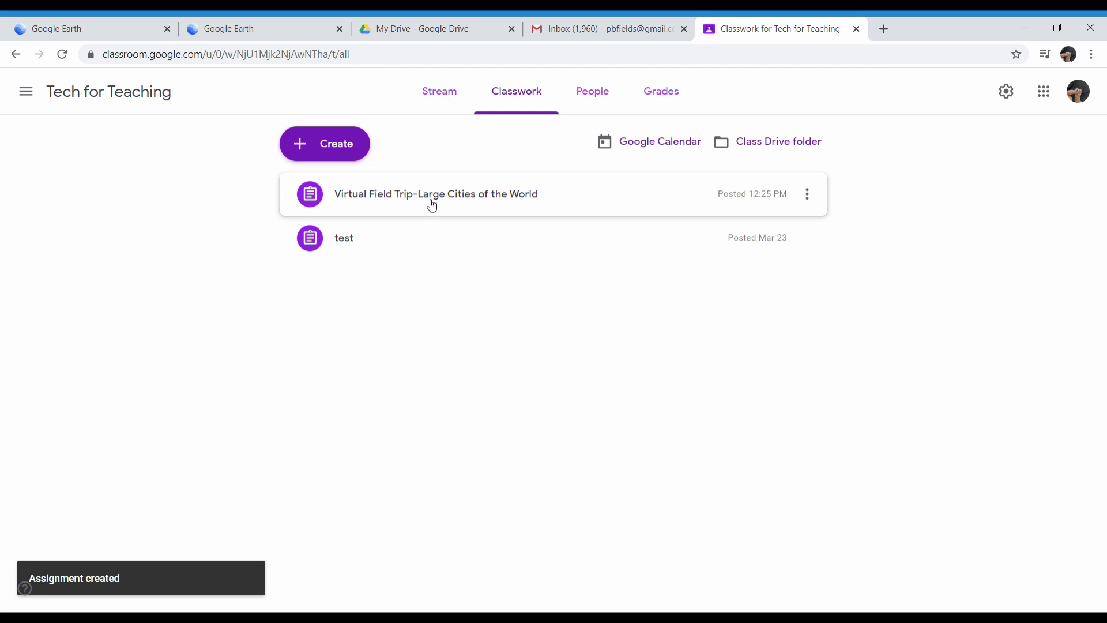
{"action": "left_click", "coordinate": [432, 205]}
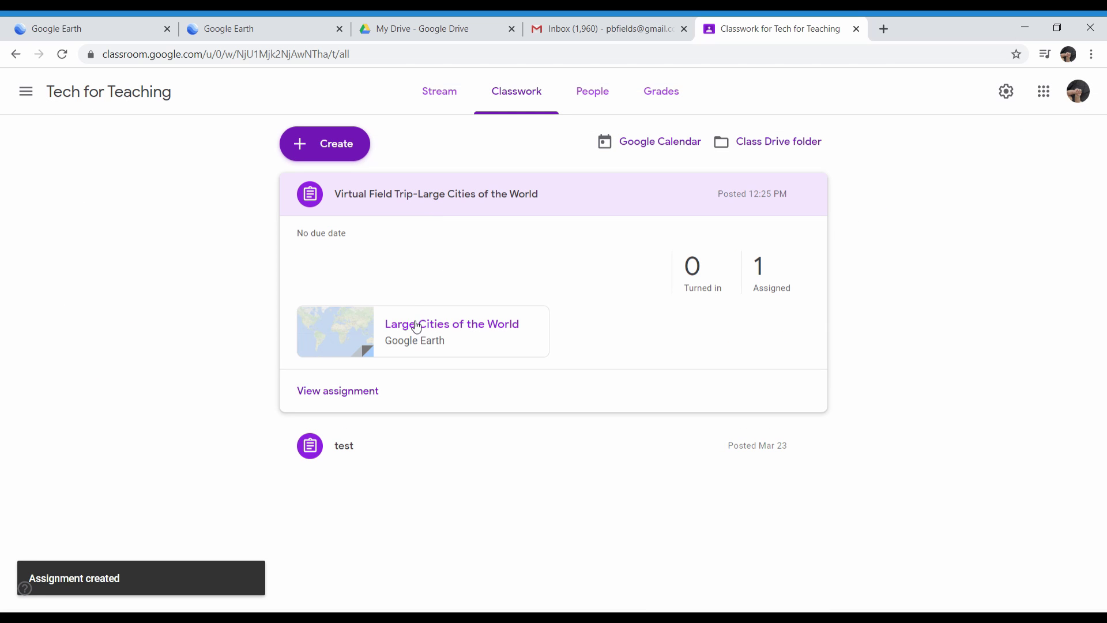
{"action": "left_click", "coordinate": [417, 327]}
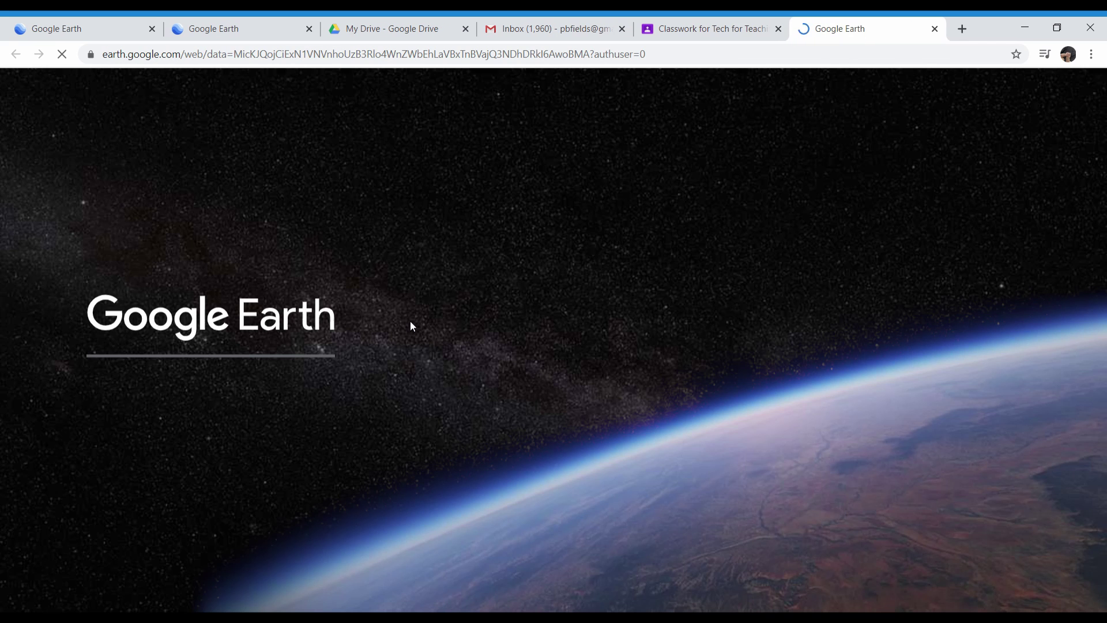